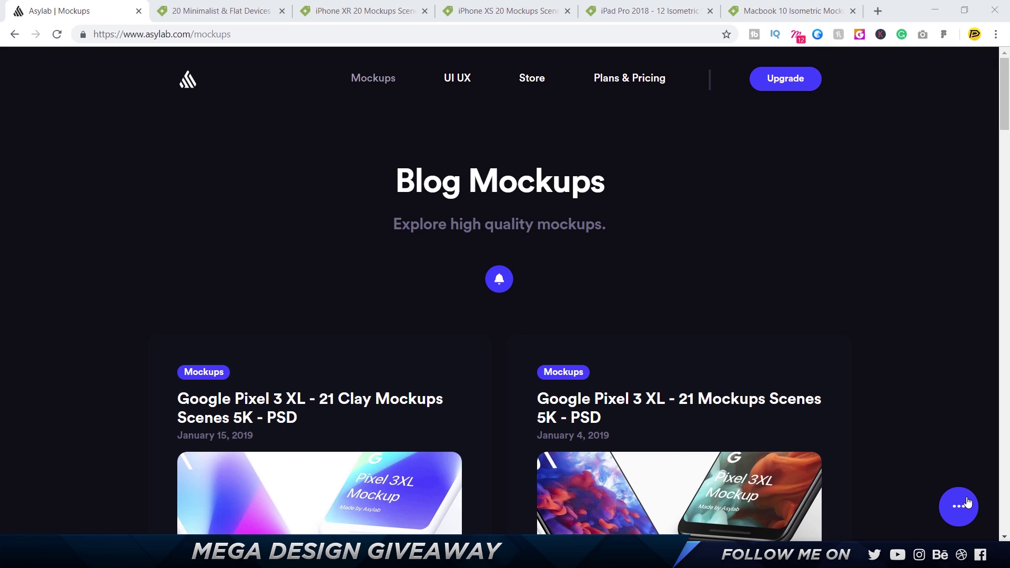
scroll(968, 503, down, 2)
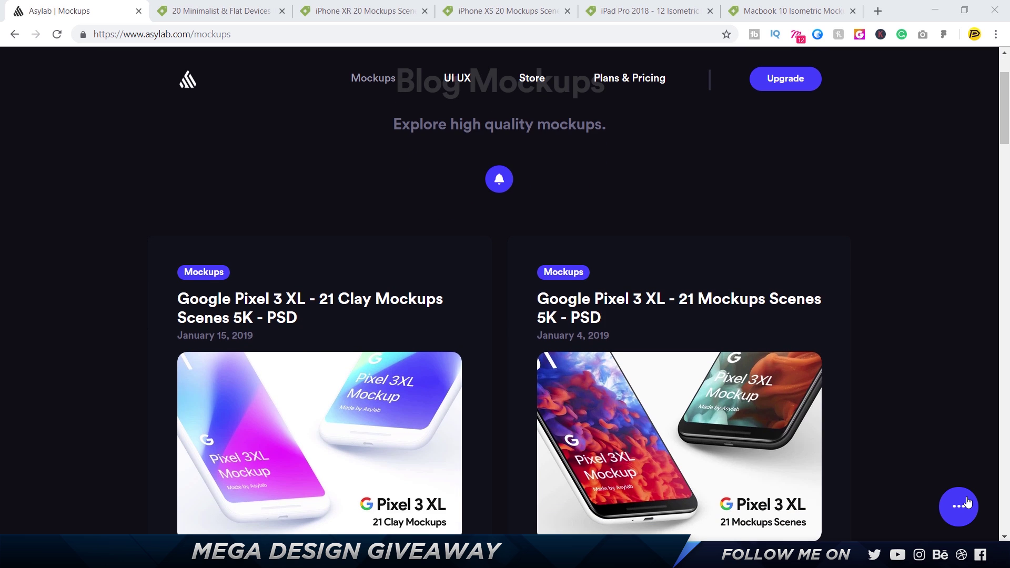
scroll(968, 502, down, 3)
scroll(968, 502, down, 3)
scroll(968, 503, down, 3)
scroll(967, 503, up, 5)
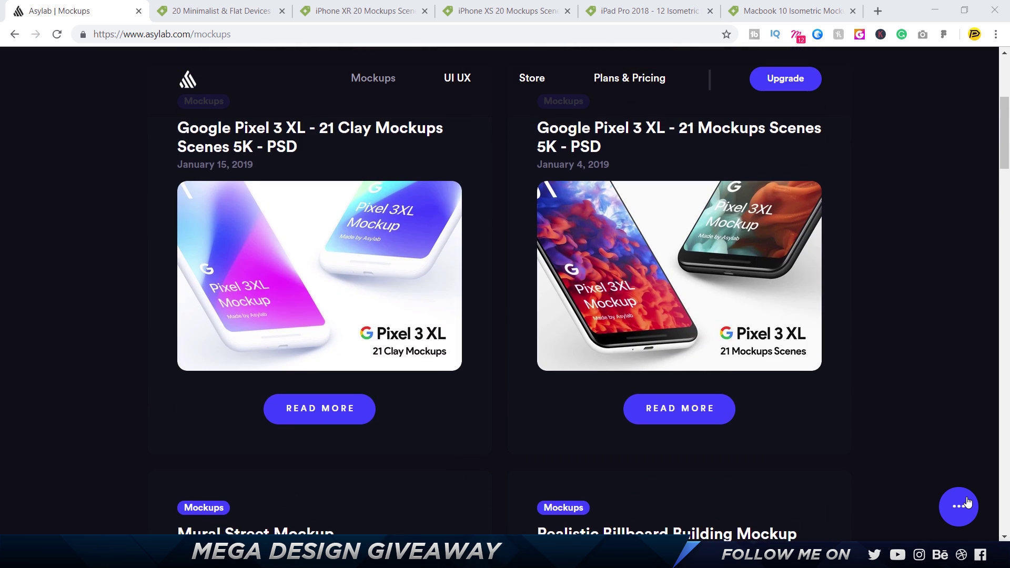
scroll(967, 503, down, 3)
scroll(967, 503, down, 3)
scroll(967, 503, down, 3)
scroll(968, 503, down, 3)
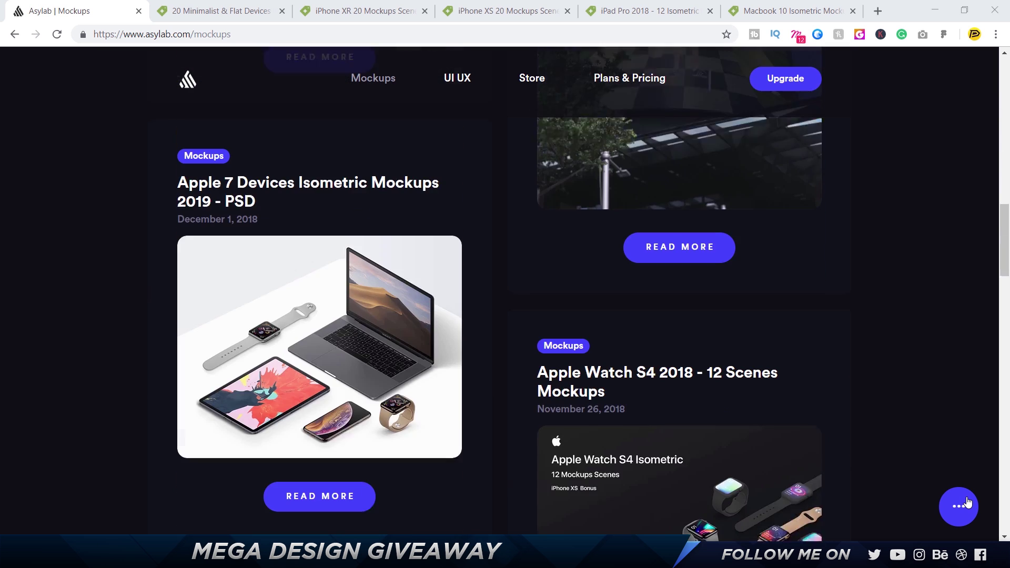
scroll(968, 503, down, 2)
scroll(968, 503, down, 4)
scroll(968, 503, down, 3)
scroll(968, 503, down, 2)
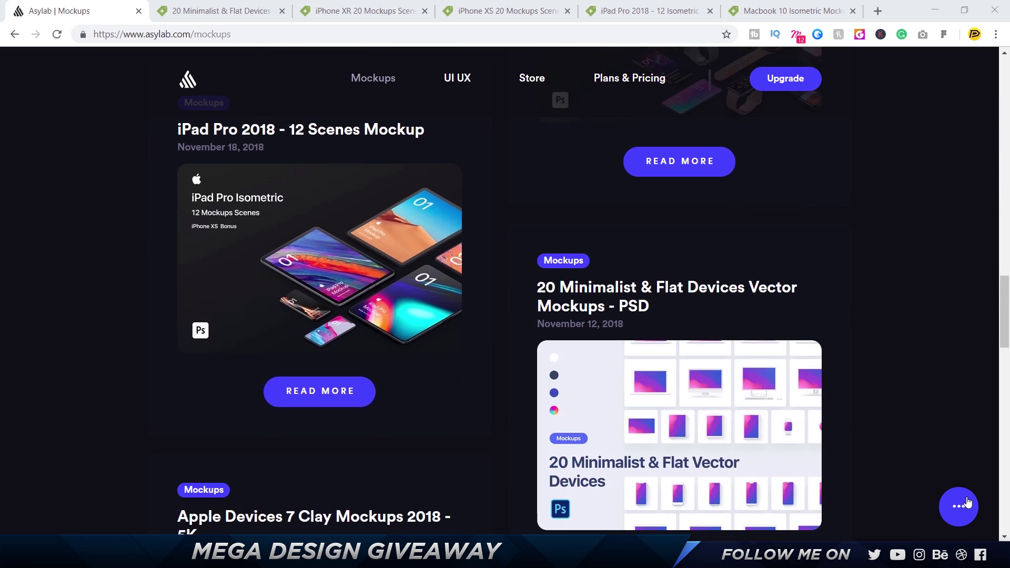
scroll(968, 502, down, 5)
scroll(968, 503, down, 2)
scroll(967, 502, down, 2)
scroll(968, 503, down, 2)
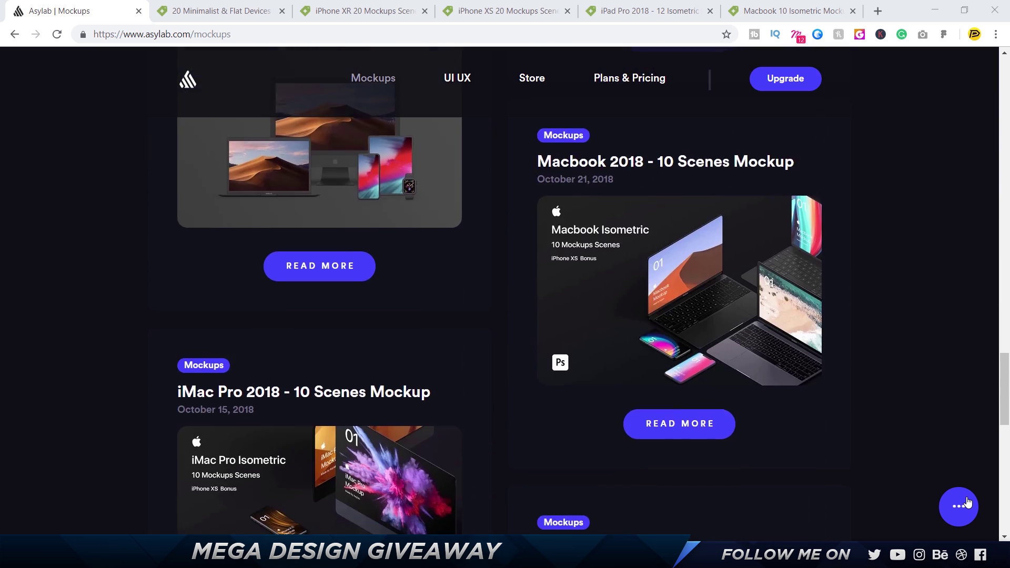
scroll(967, 503, down, 4)
scroll(967, 503, down, 1)
scroll(967, 503, down, 3)
scroll(968, 503, down, 2)
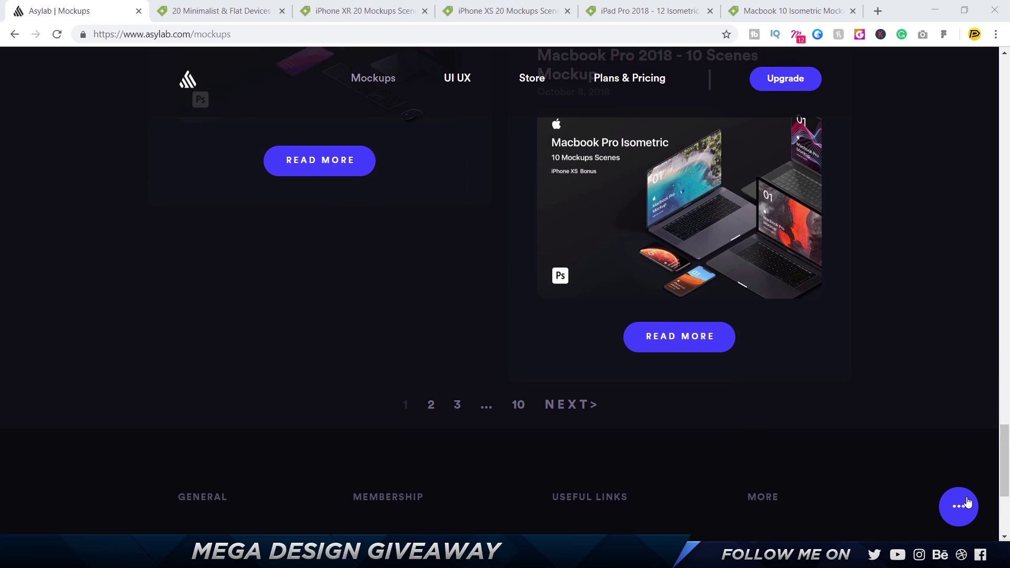
scroll(968, 503, up, 4)
scroll(968, 503, up, 1)
scroll(968, 503, up, 5)
scroll(968, 502, up, 2)
scroll(968, 503, up, 3)
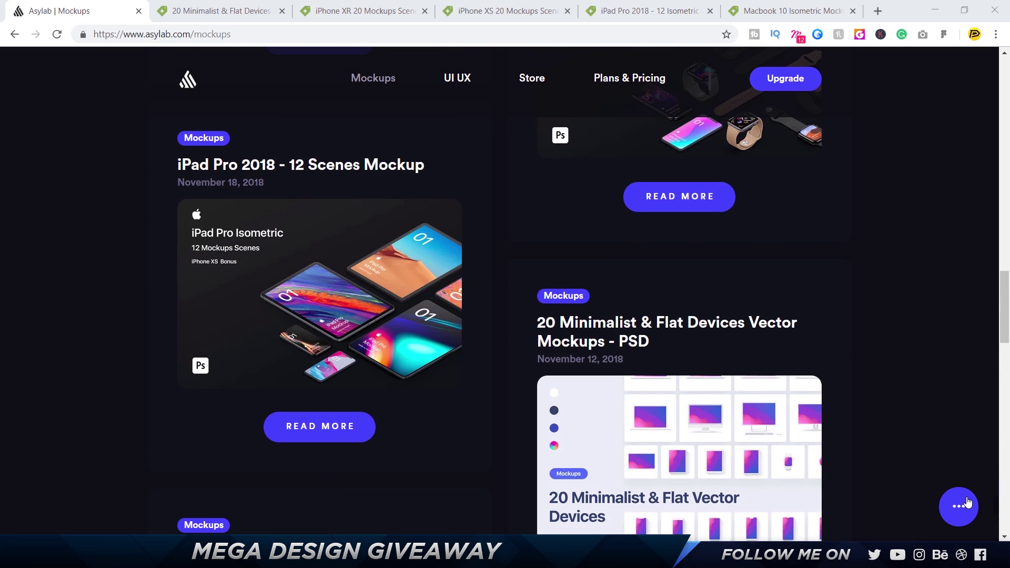
scroll(968, 503, up, 5)
scroll(967, 502, up, 5)
scroll(968, 503, up, 1)
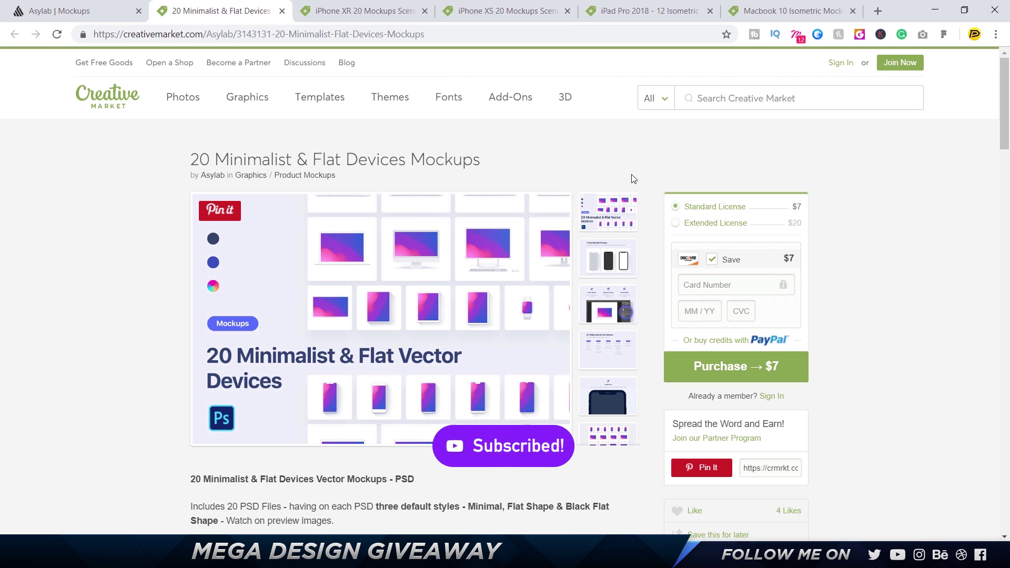
scroll(647, 175, down, 2)
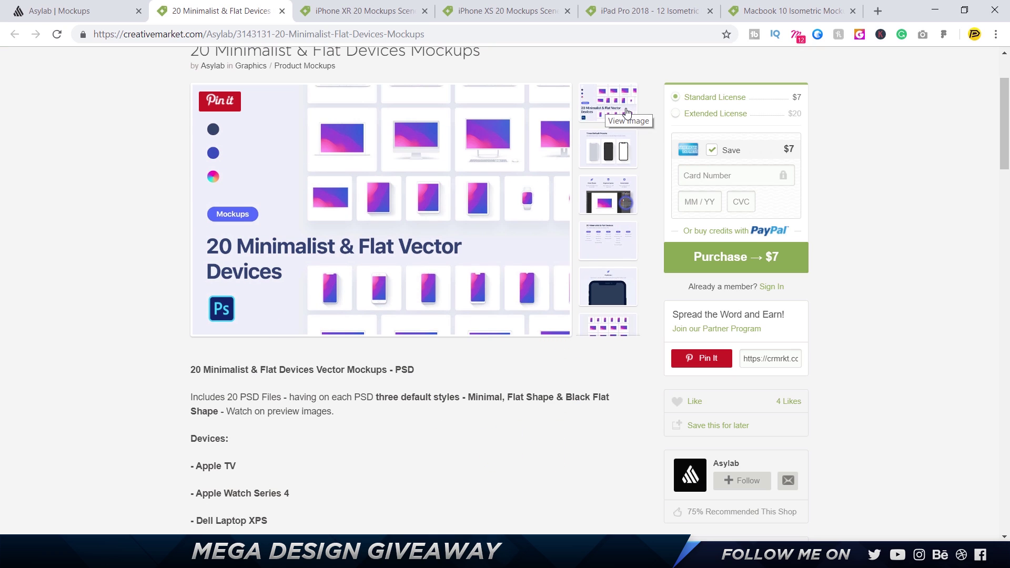
scroll(316, 315, down, 3)
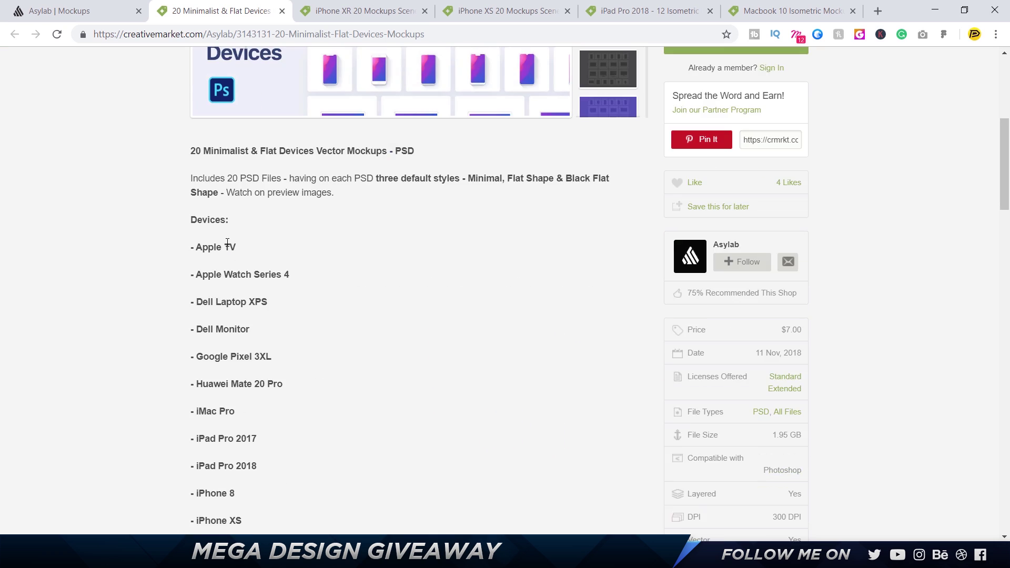
scroll(227, 243, down, 2)
scroll(226, 242, down, 3)
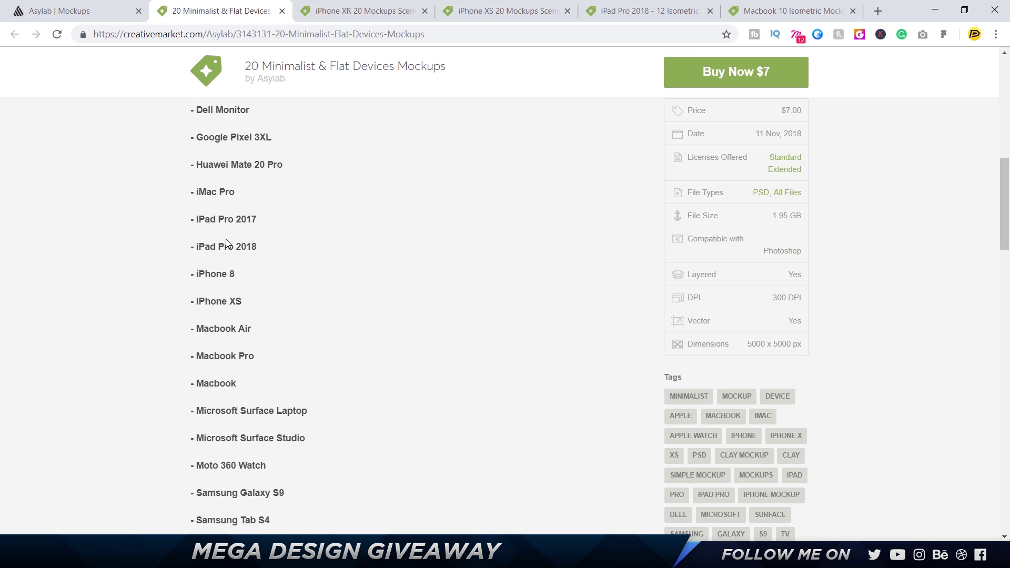
scroll(246, 236, down, 1)
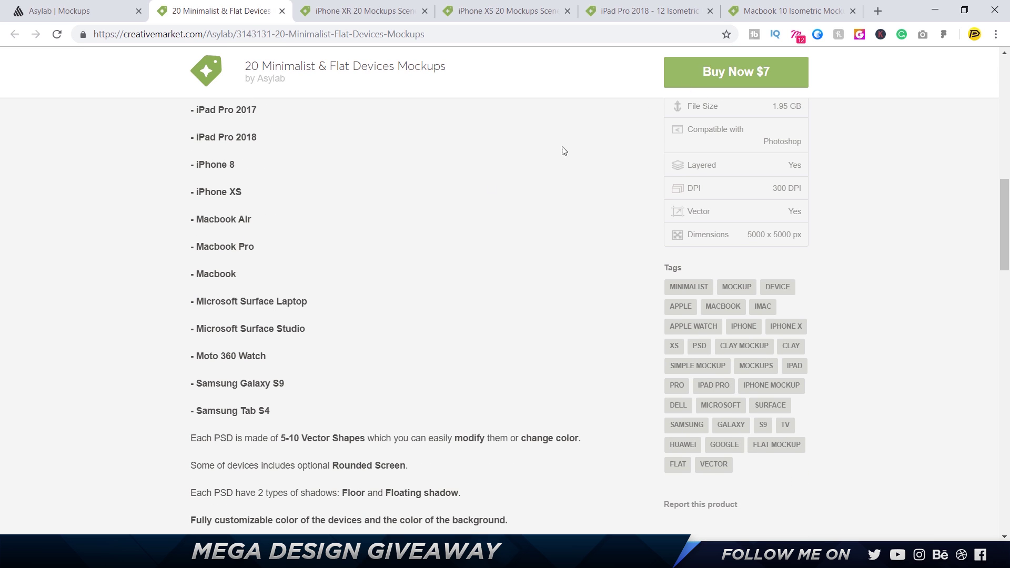
scroll(438, 207, down, 1)
scroll(438, 207, up, 5)
scroll(438, 207, up, 5)
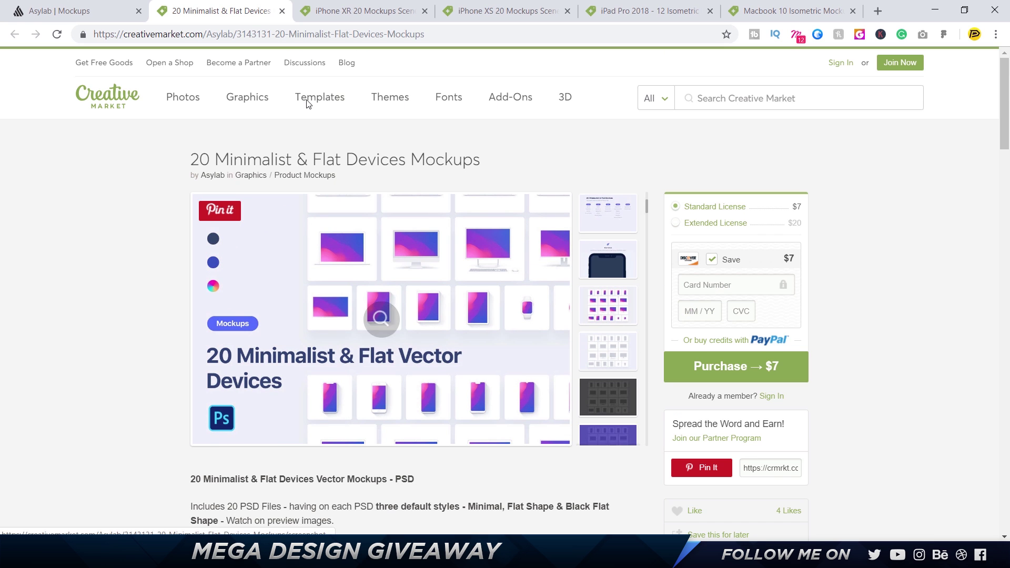
Preview the iPhone XR mockup scenes, then open Asylab's $7 iPhone XS listing, declining both discount popups.
click(347, 11)
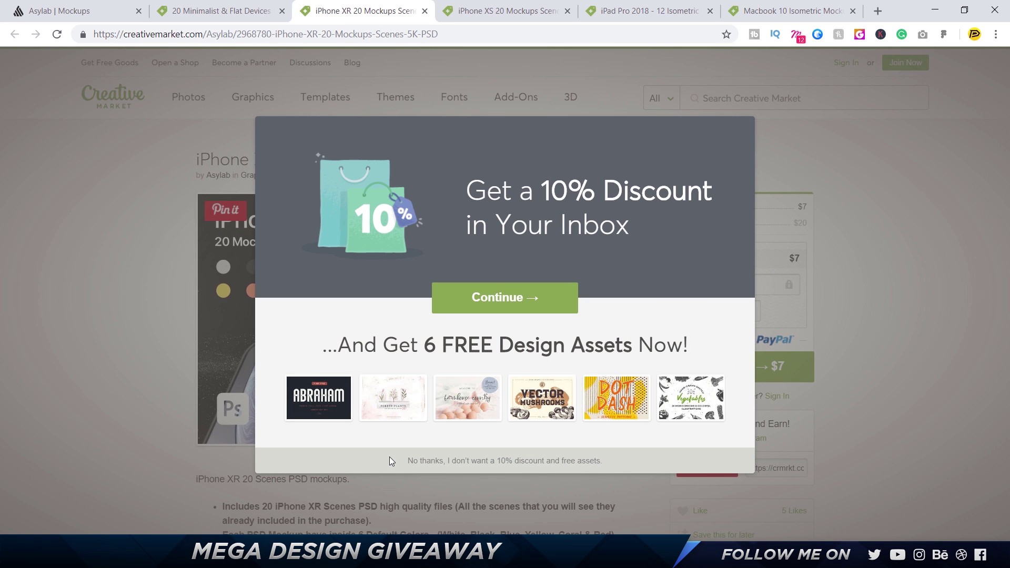
click(508, 460)
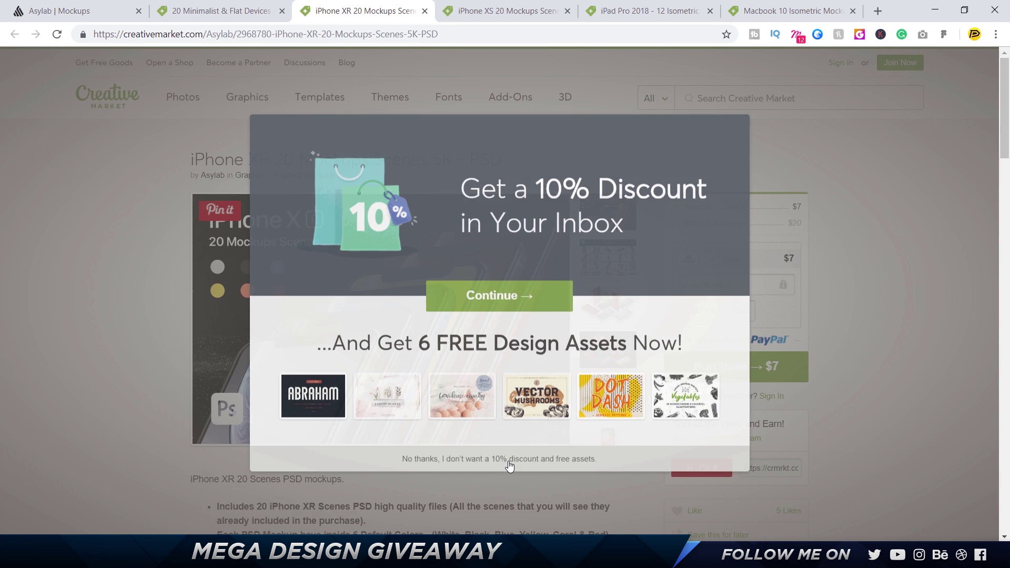
scroll(218, 254, down, 3)
scroll(216, 254, up, 5)
click(599, 259)
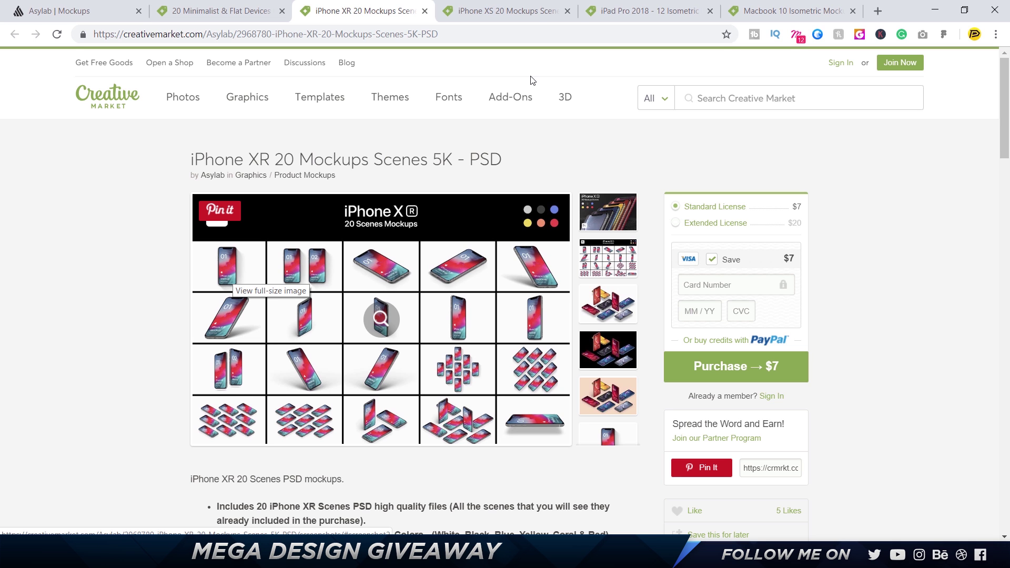
click(511, 11)
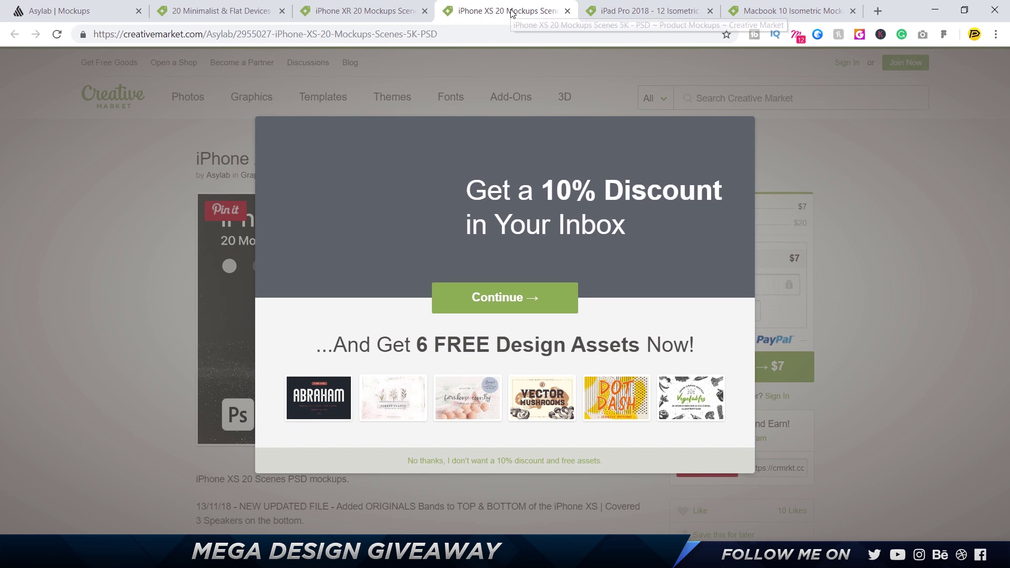
click(434, 461)
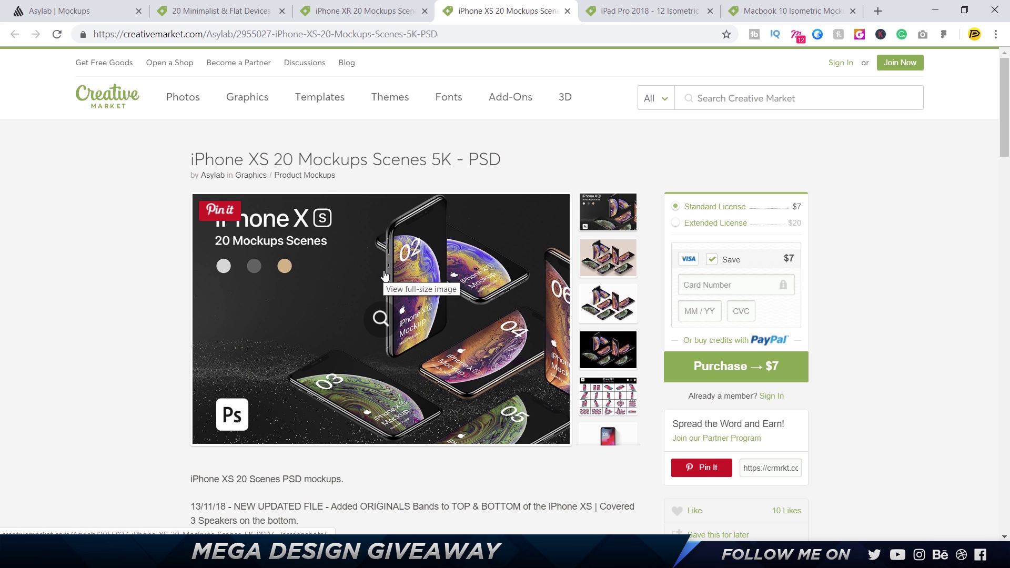
scroll(385, 275, down, 5)
scroll(386, 275, up, 5)
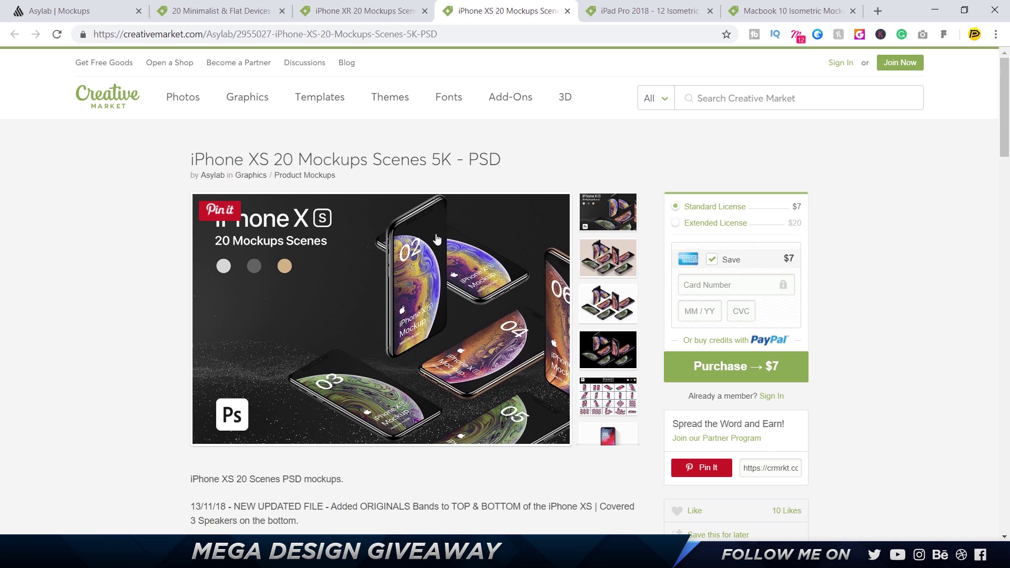
Preview the 12 iPad Pro 2018 scenes and the Macbook 10 Isometric listing, then return to Asylab's page.
click(679, 10)
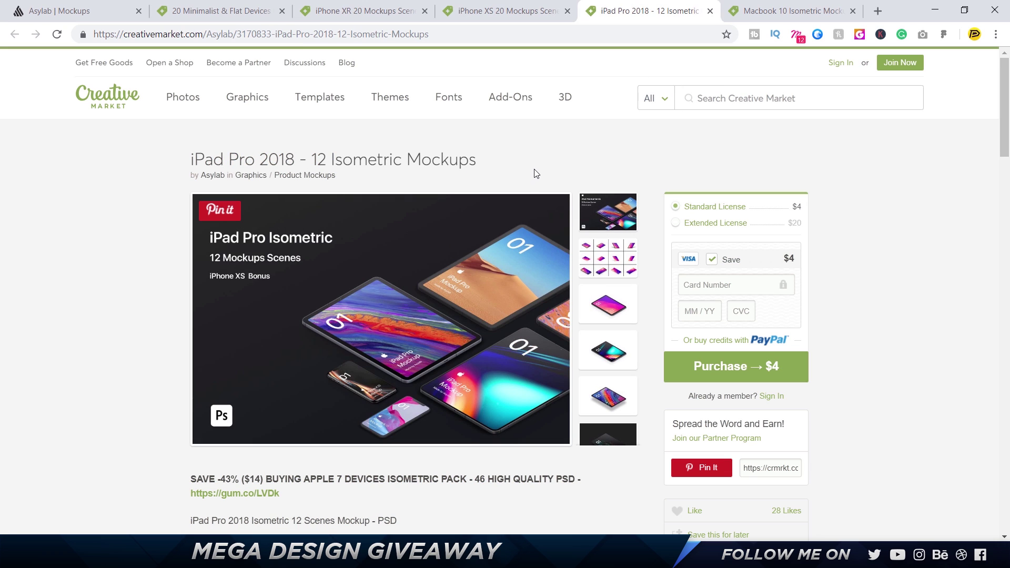
click(608, 259)
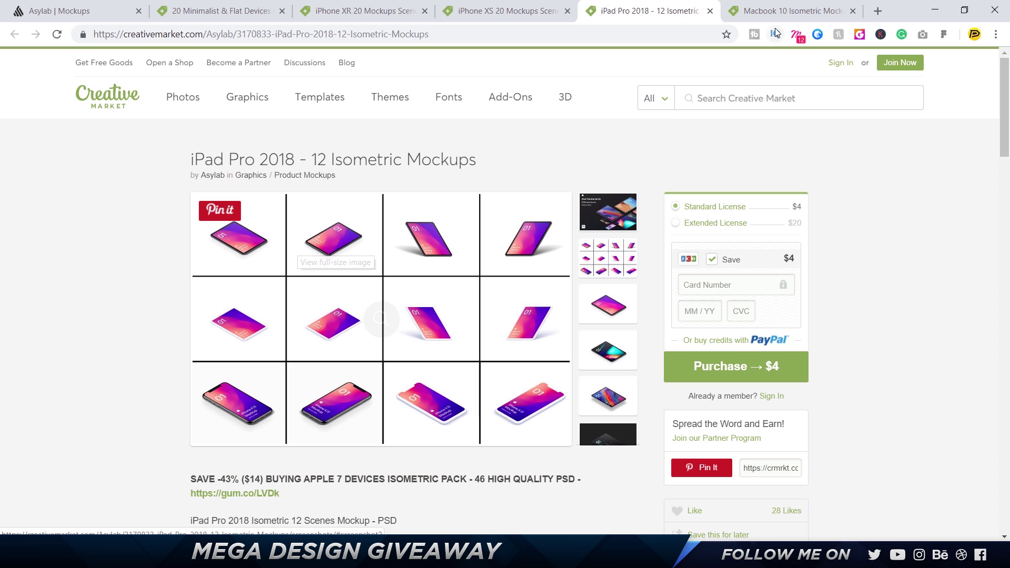
click(785, 10)
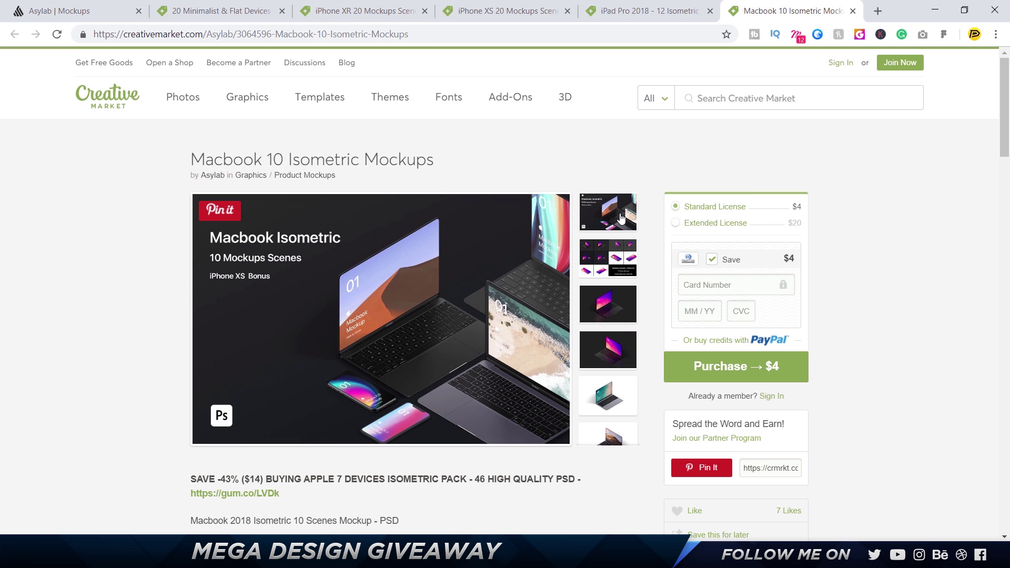
scroll(475, 320, down, 5)
scroll(379, 316, down, 4)
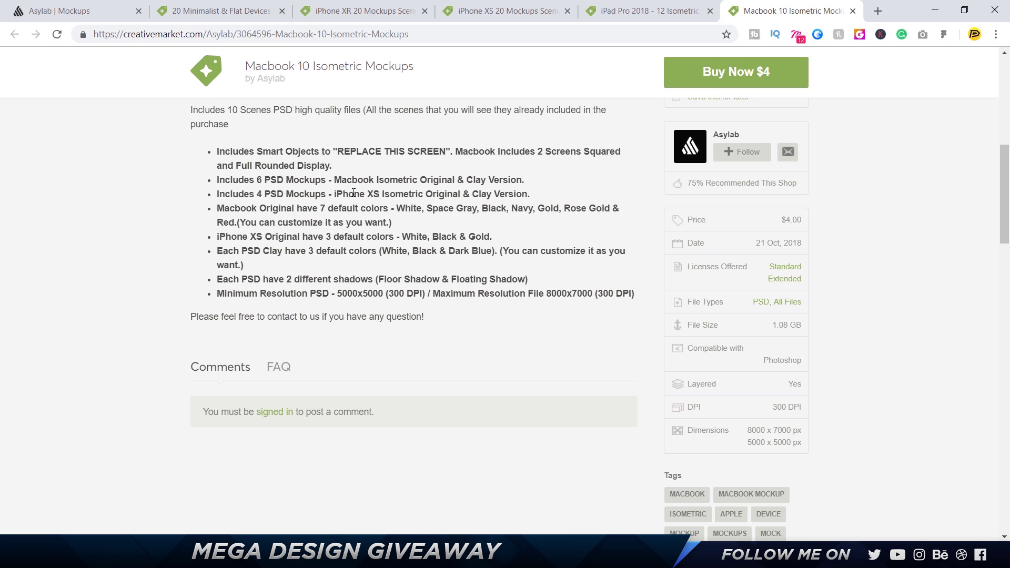
drag(339, 194, 447, 194)
click(489, 204)
scroll(474, 316, up, 8)
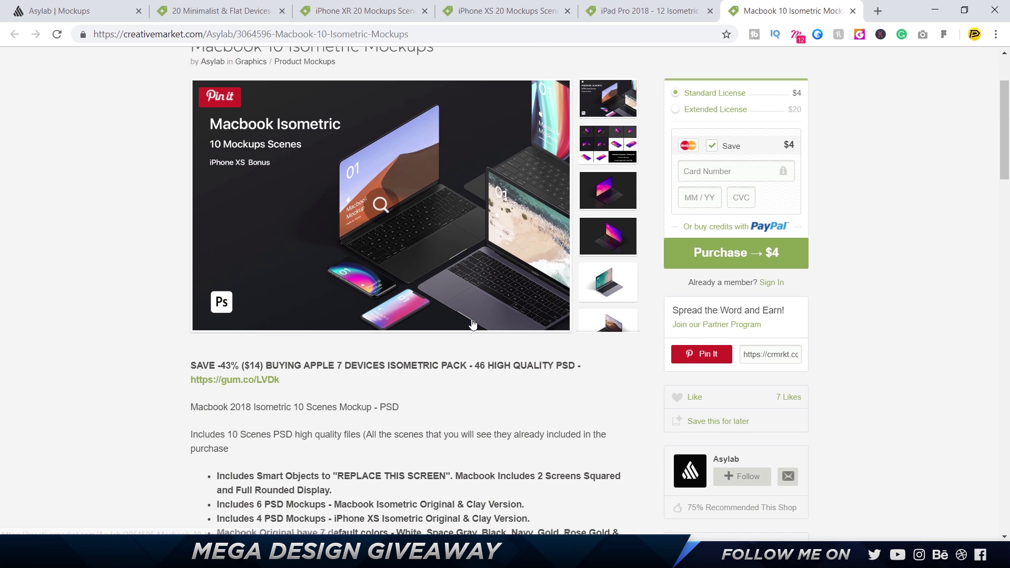
scroll(473, 316, up, 5)
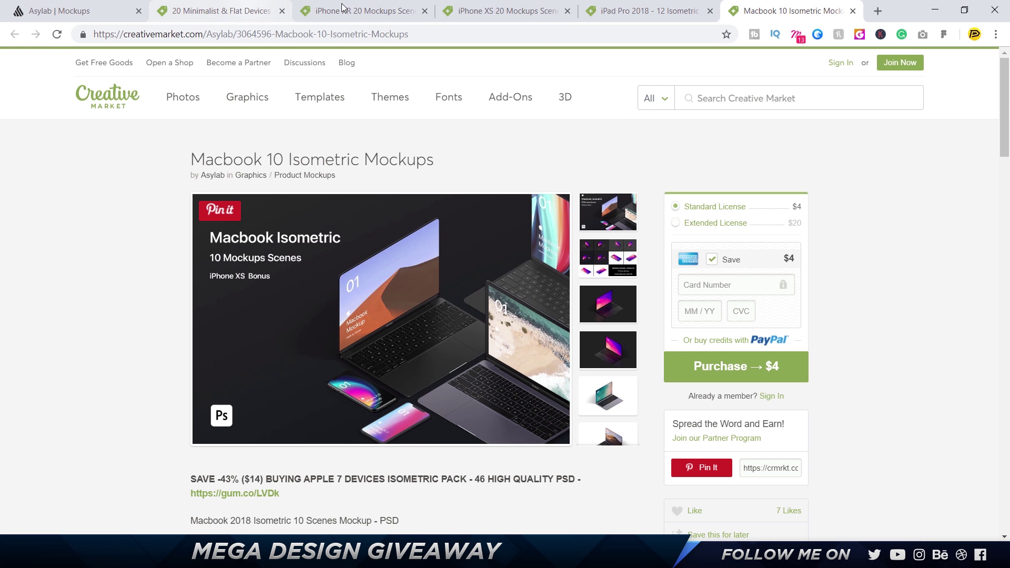
click(221, 10)
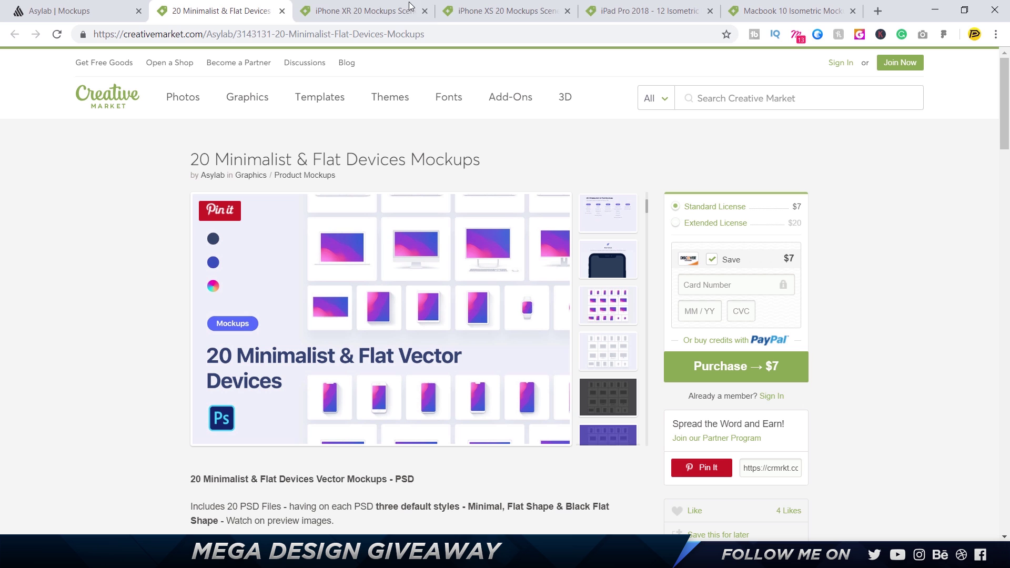
click(46, 10)
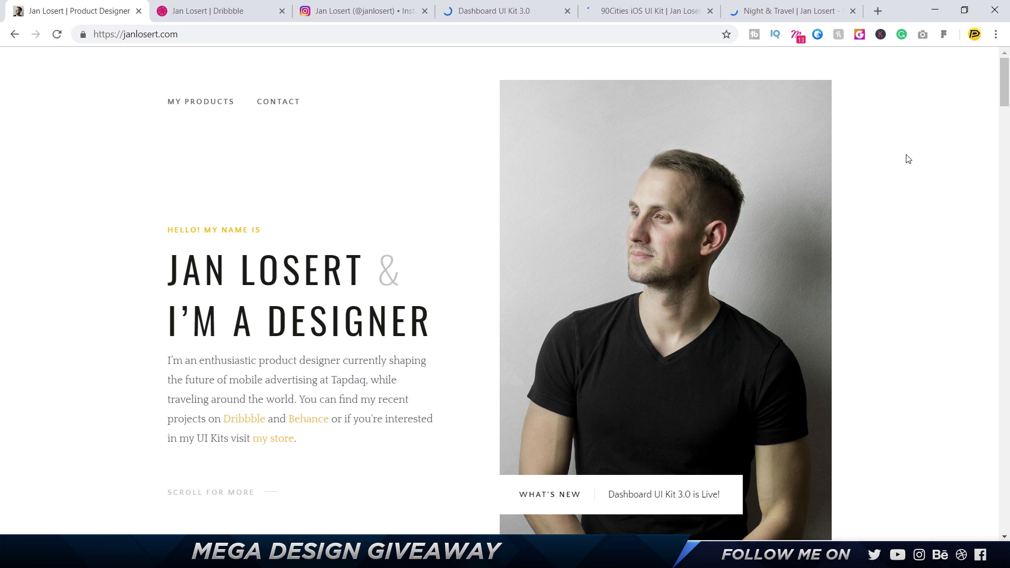
scroll(907, 159, down, 2)
scroll(907, 160, down, 2)
scroll(907, 160, down, 2)
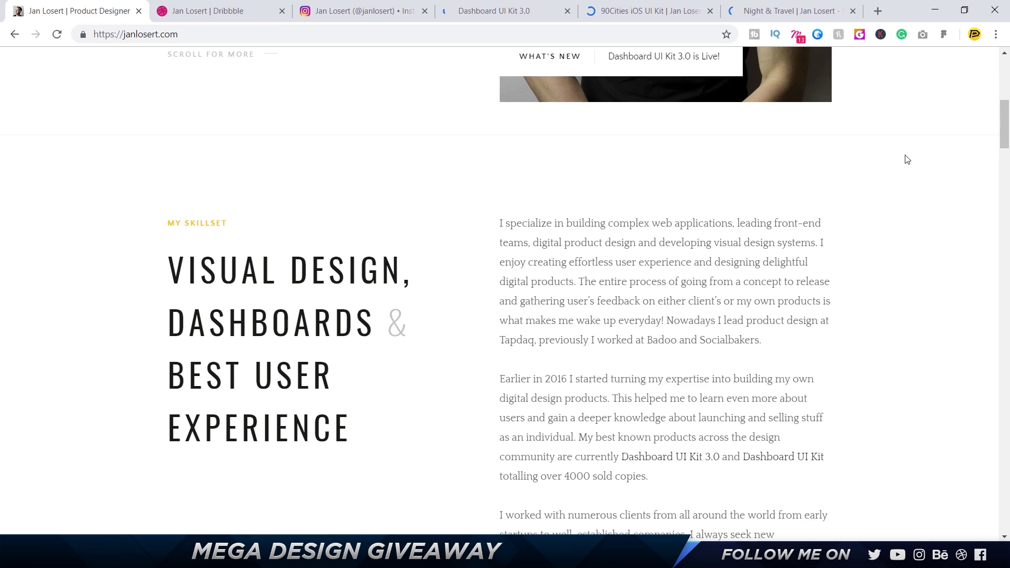
scroll(907, 160, down, 2)
scroll(906, 160, down, 5)
scroll(907, 159, down, 2)
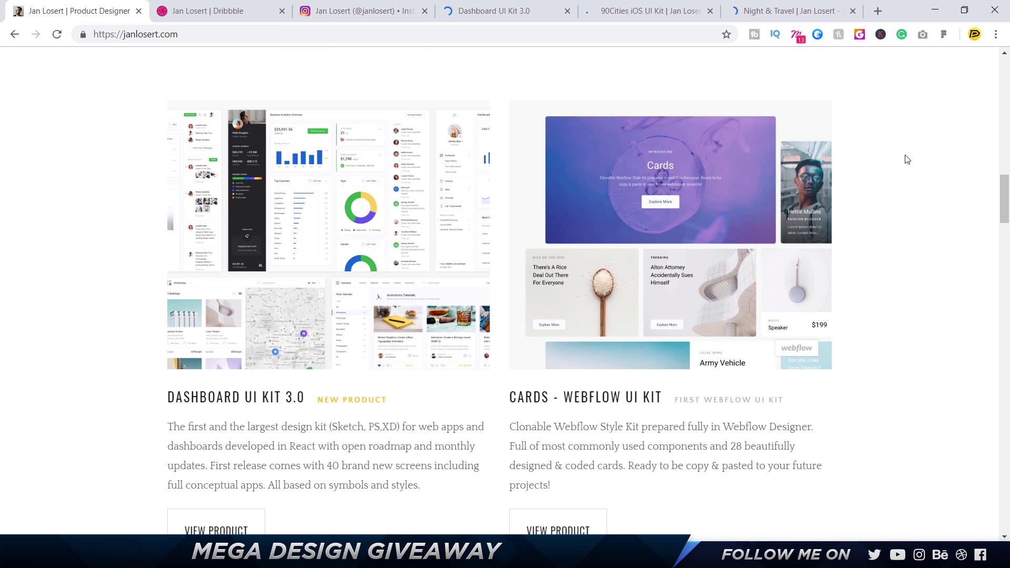
scroll(907, 159, down, 1)
scroll(907, 159, down, 5)
scroll(907, 160, down, 3)
scroll(907, 160, down, 5)
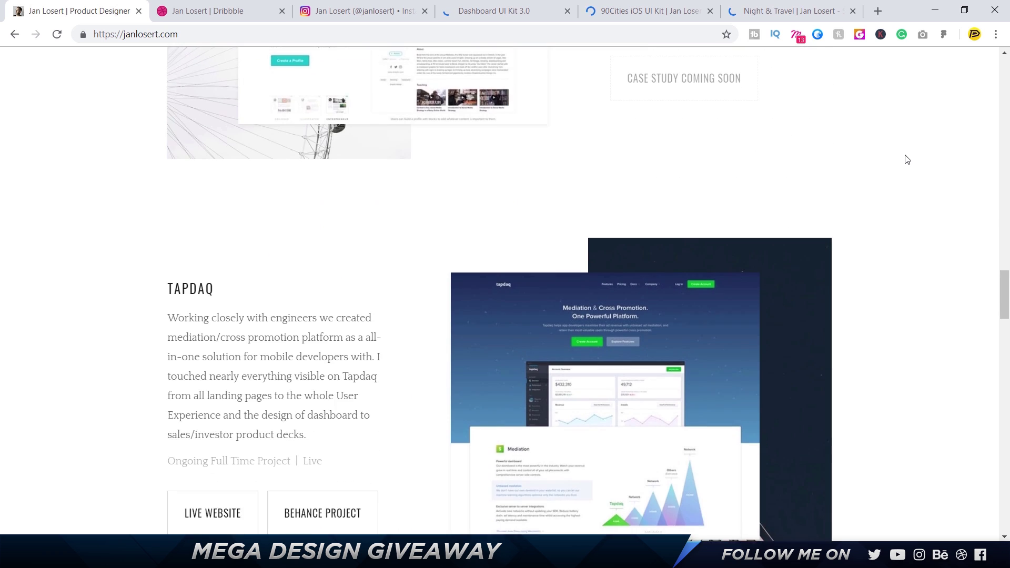
scroll(907, 160, down, 5)
scroll(907, 160, down, 5)
Browse Jan Losert's Dribbble and Instagram profiles, then close both tabs to reach Dashboard UI Kit 3.0.
click(227, 11)
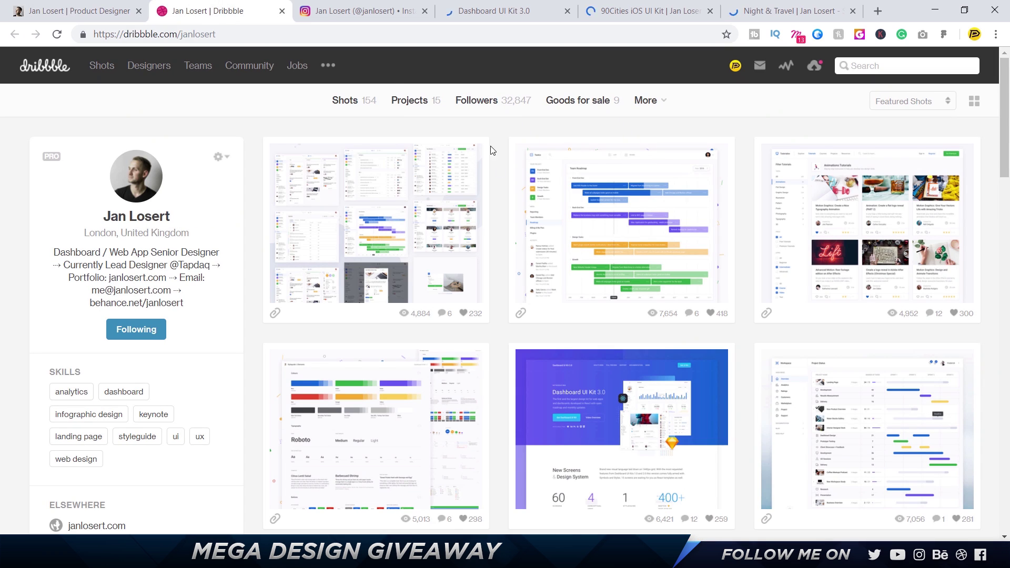
mouse_move(622, 229)
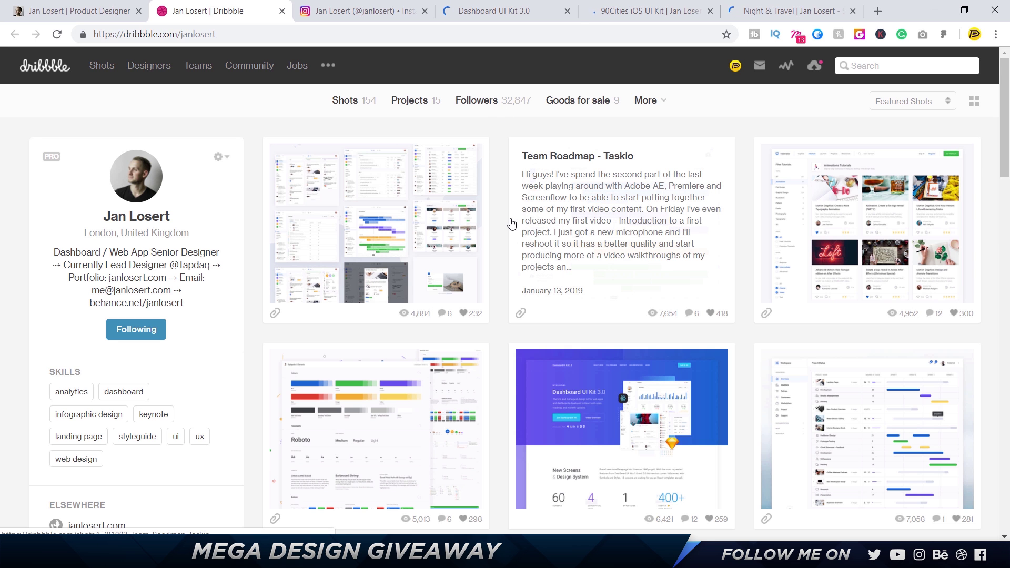
scroll(512, 224, down, 5)
scroll(512, 224, down, 5)
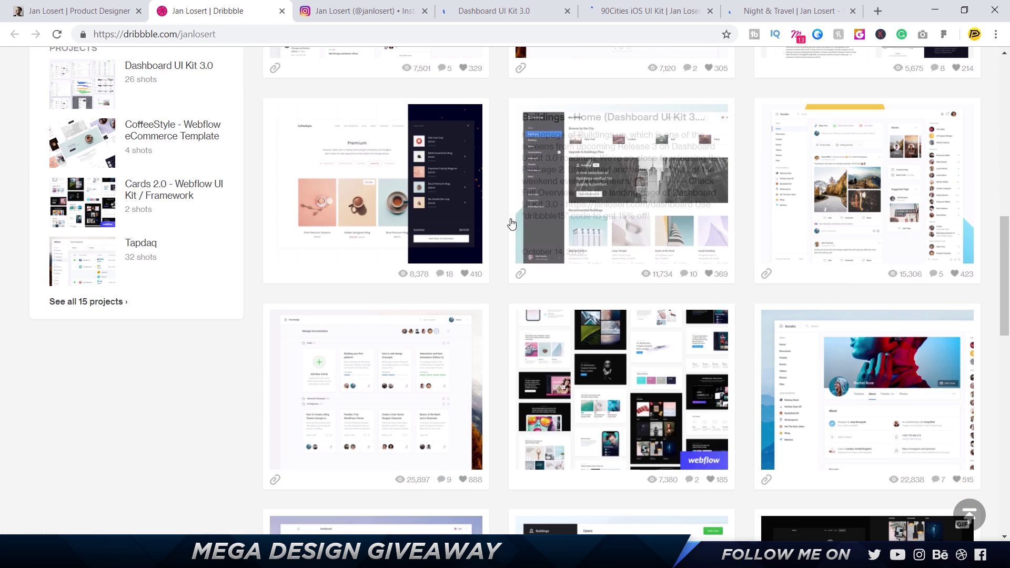
click(363, 12)
scroll(434, 147, down, 5)
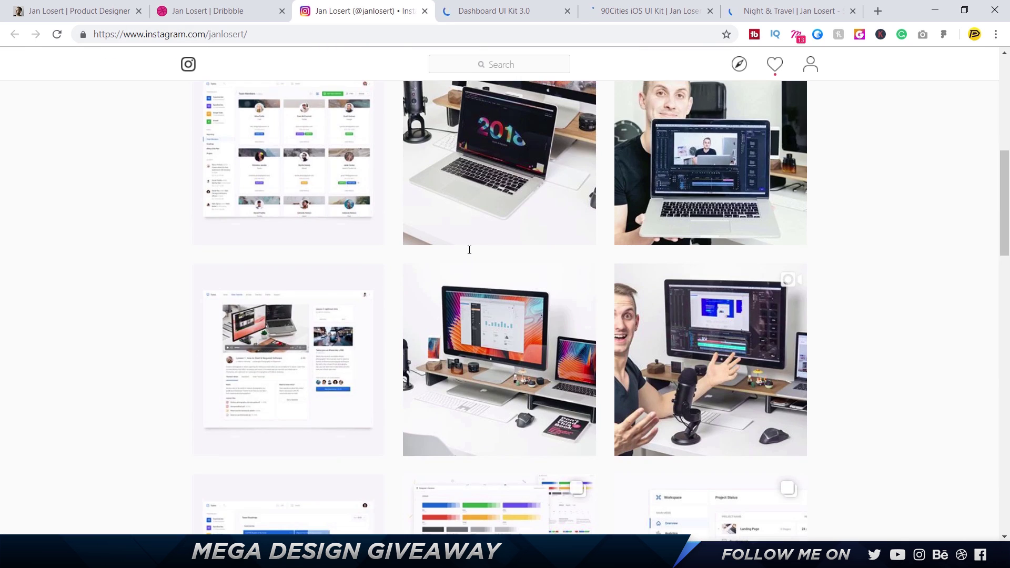
scroll(462, 174, down, 5)
scroll(825, 193, down, 4)
scroll(824, 193, down, 4)
scroll(824, 193, down, 3)
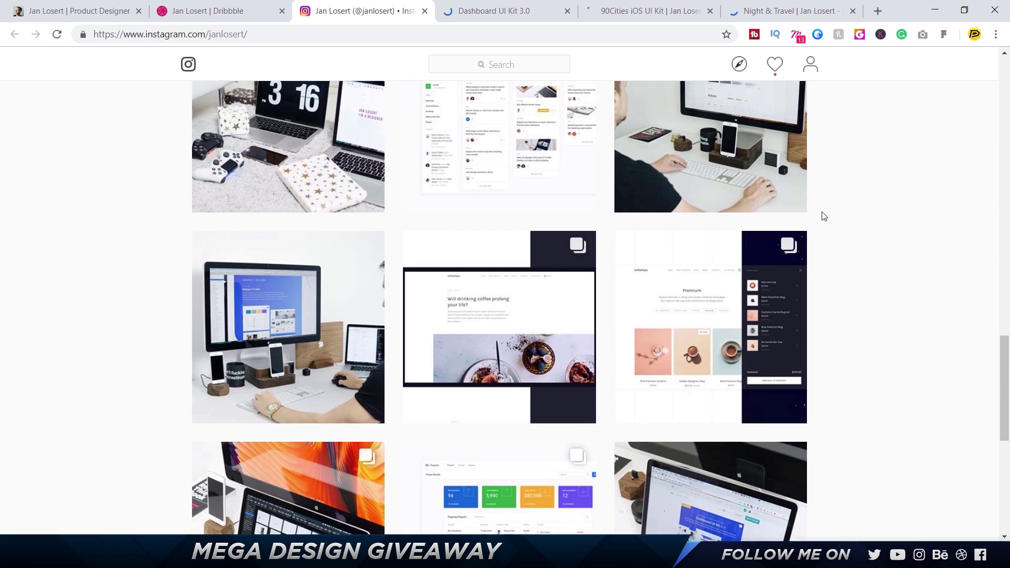
scroll(823, 213, up, 8)
scroll(822, 215, up, 6)
scroll(822, 216, up, 4)
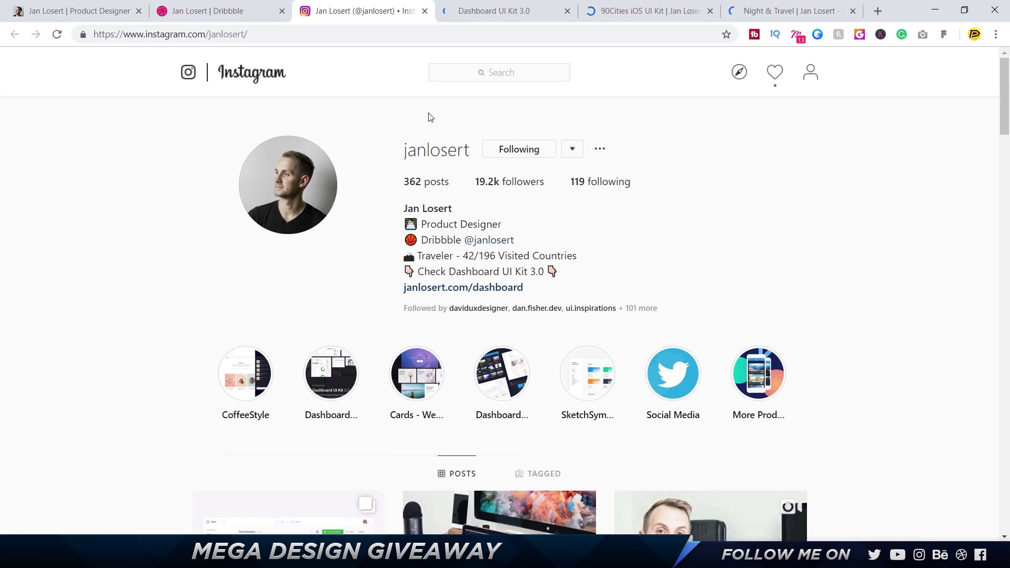
click(281, 11)
click(281, 11)
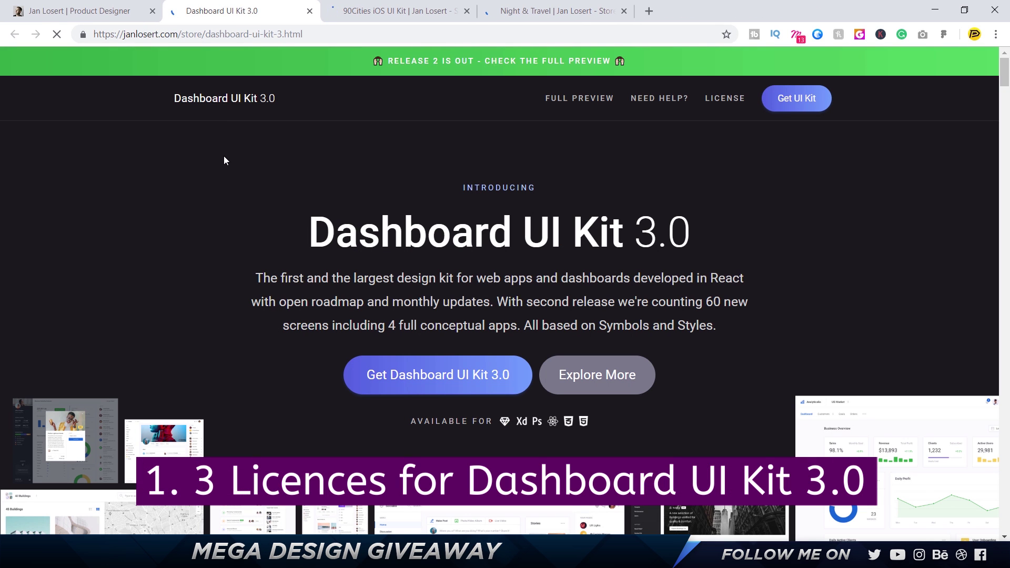
scroll(223, 156, down, 2)
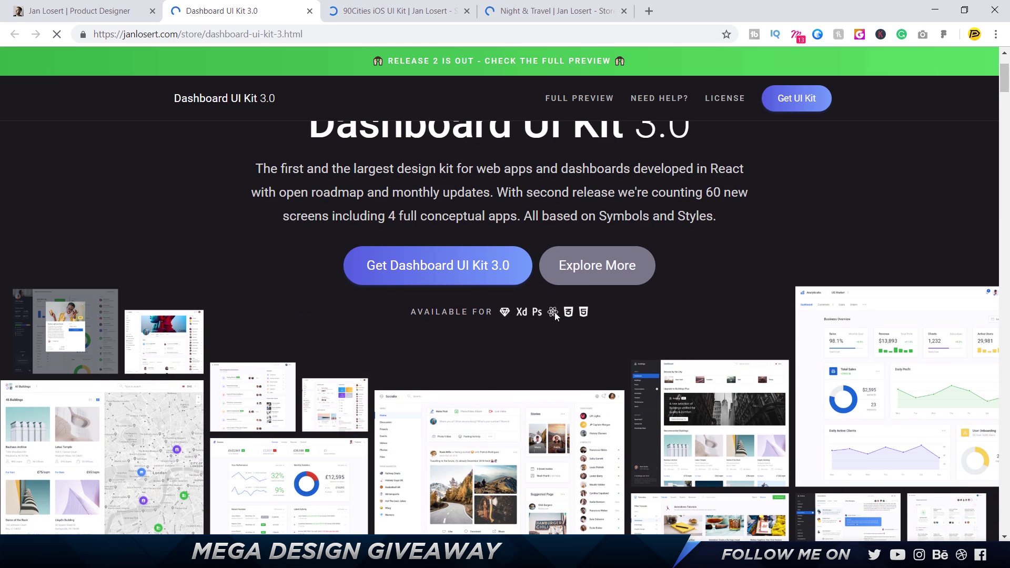
scroll(555, 312, down, 3)
scroll(555, 312, down, 3)
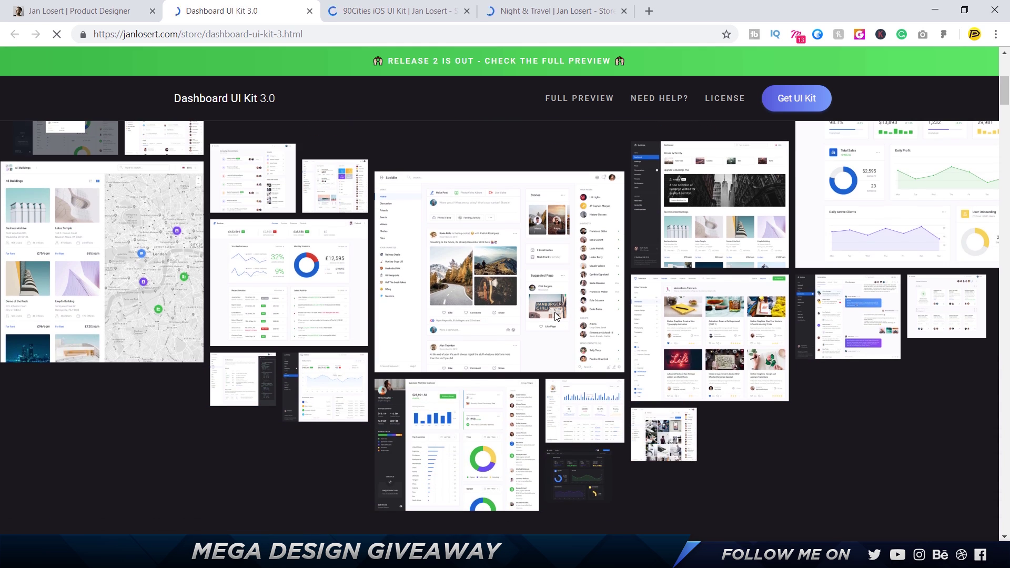
scroll(555, 314, down, 4)
scroll(505, 333, down, 5)
scroll(504, 333, down, 3)
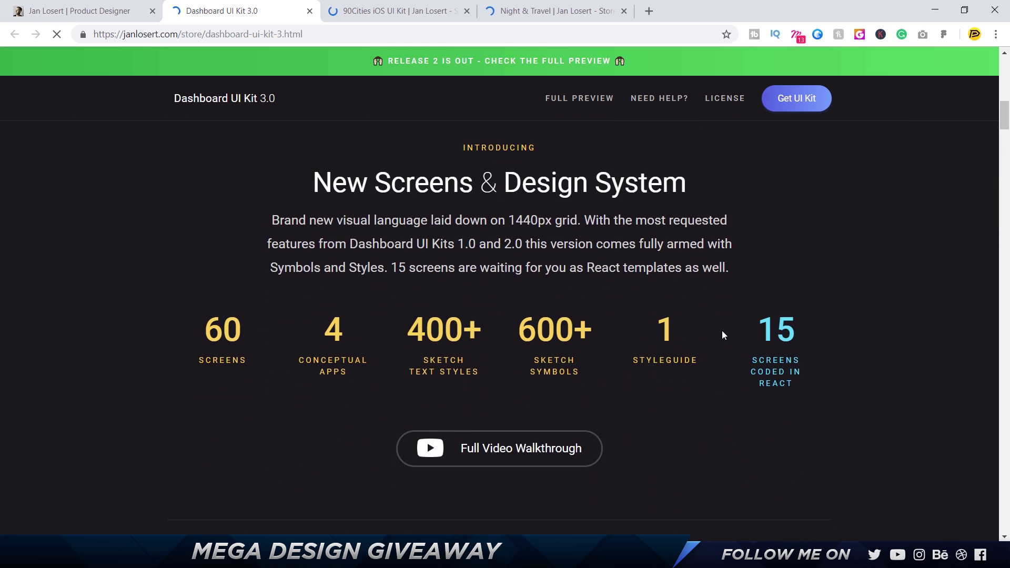
scroll(722, 331, down, 2)
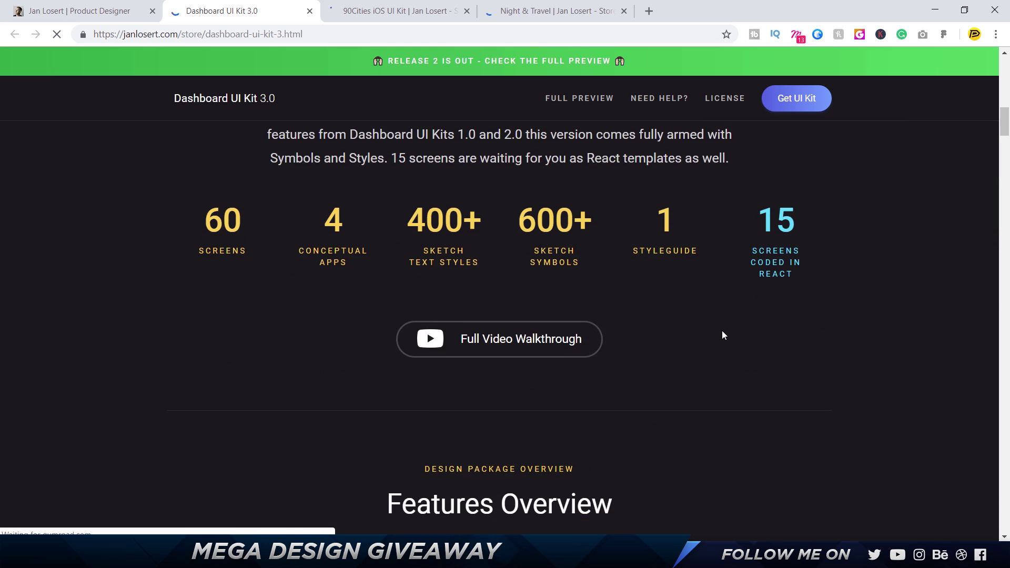
scroll(716, 330, down, 2)
scroll(574, 346, down, 4)
scroll(684, 251, down, 3)
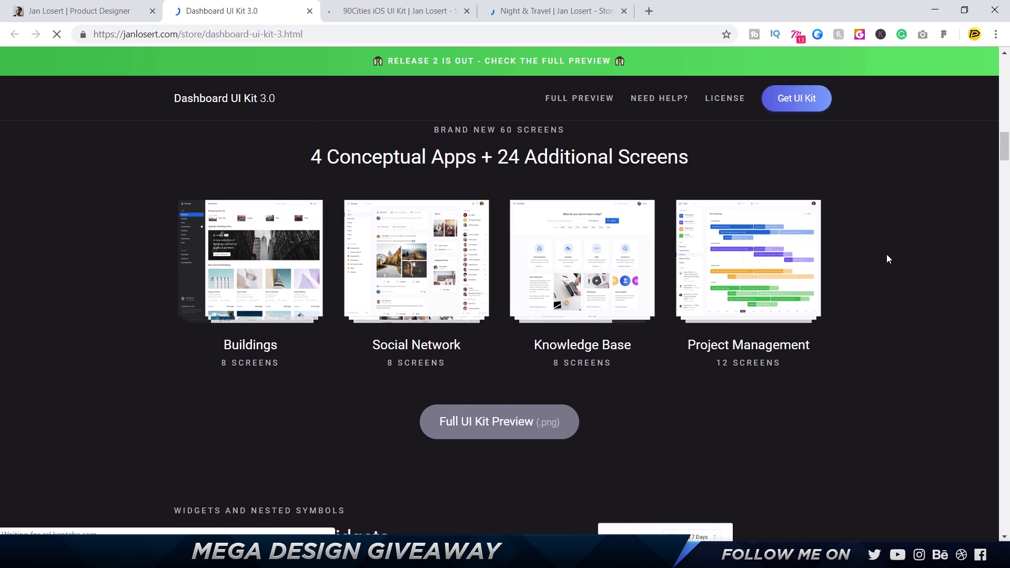
scroll(886, 254, down, 4)
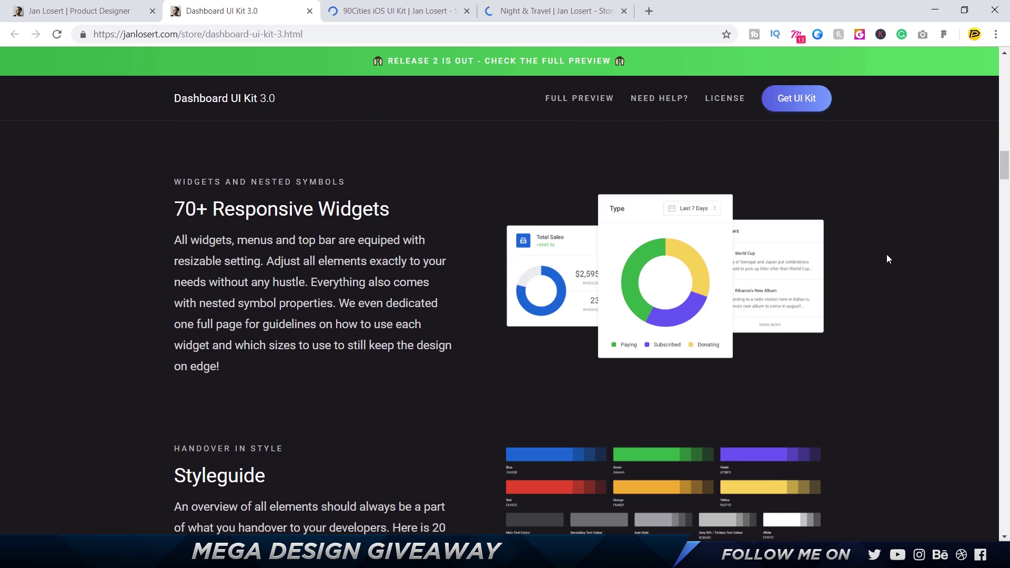
scroll(886, 255, down, 5)
scroll(887, 255, down, 3)
scroll(886, 254, down, 4)
scroll(886, 254, down, 2)
scroll(886, 254, up, 1)
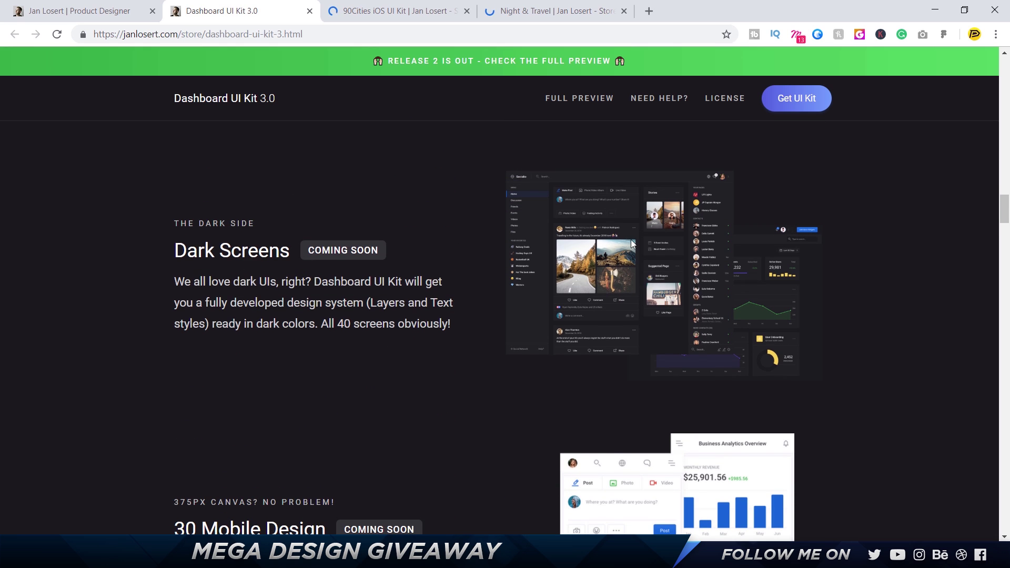
scroll(444, 256, down, 3)
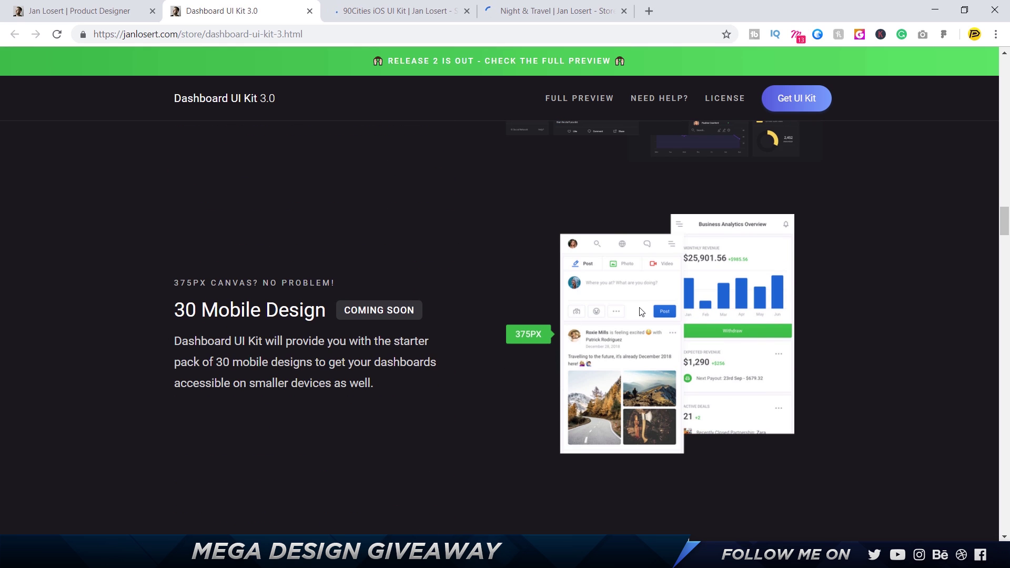
scroll(640, 312, down, 8)
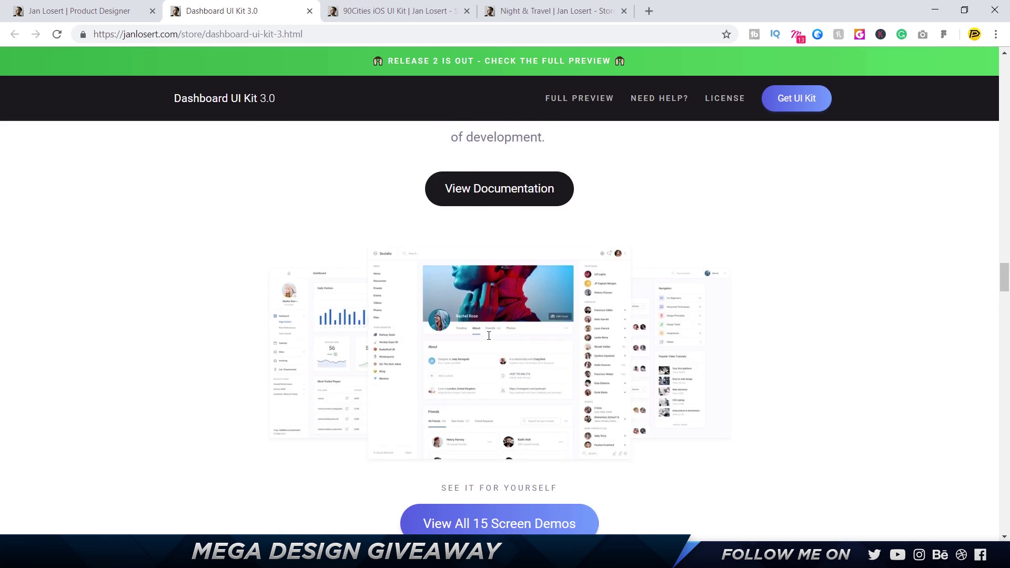
scroll(475, 303, up, 2)
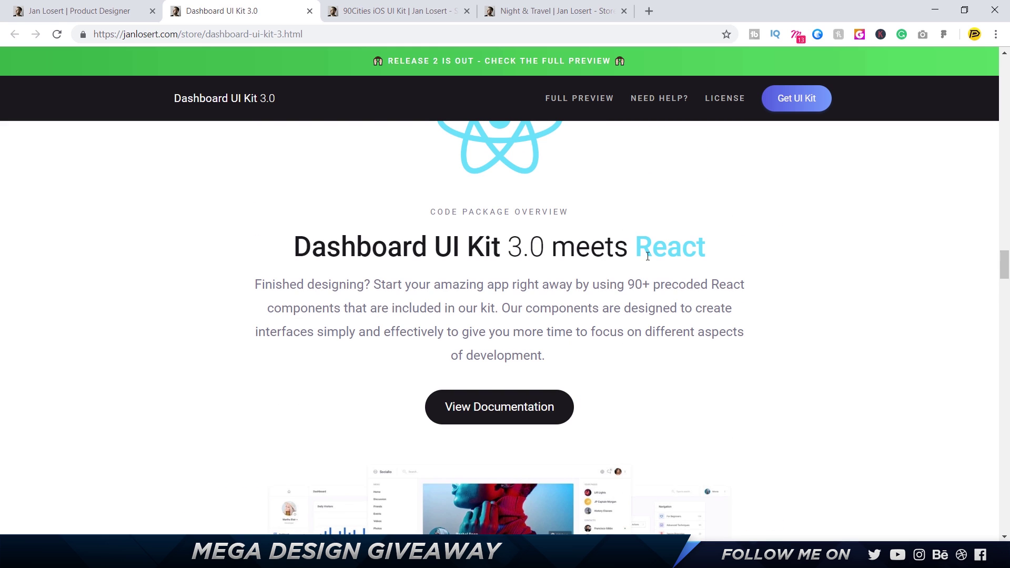
scroll(607, 258, down, 5)
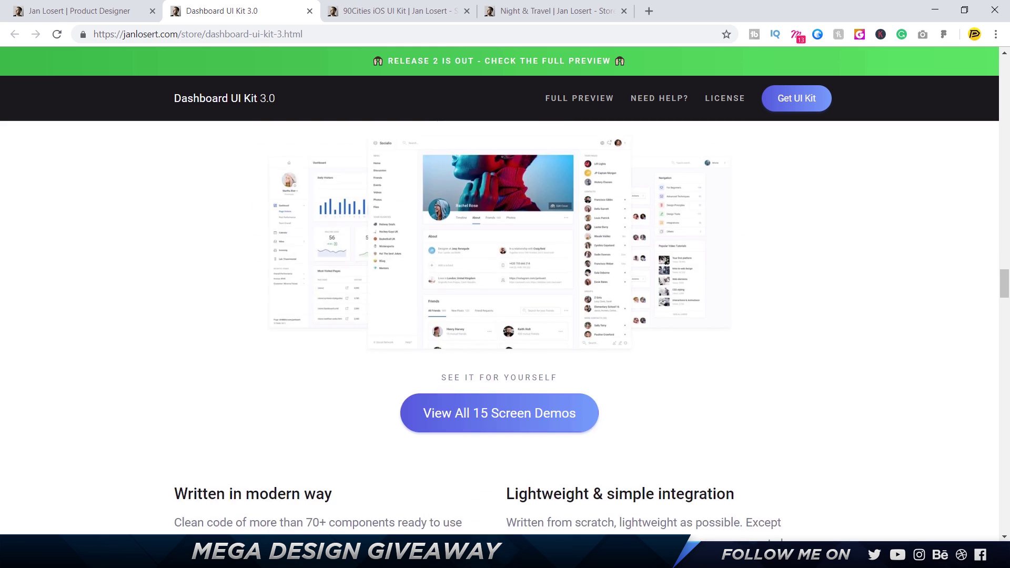
scroll(667, 261, down, 5)
scroll(667, 261, down, 5)
scroll(667, 261, down, 5)
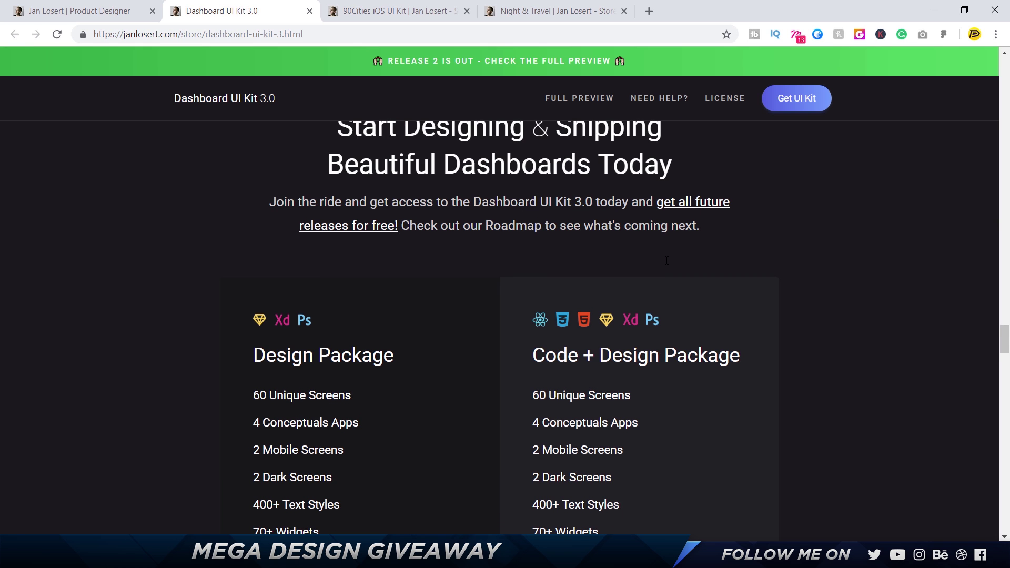
scroll(664, 260, down, 5)
scroll(665, 260, down, 5)
Highlight the 'iOS UI Kit' subtitle on the $9 90Cities page, then open the Night & Travel kit.
click(395, 12)
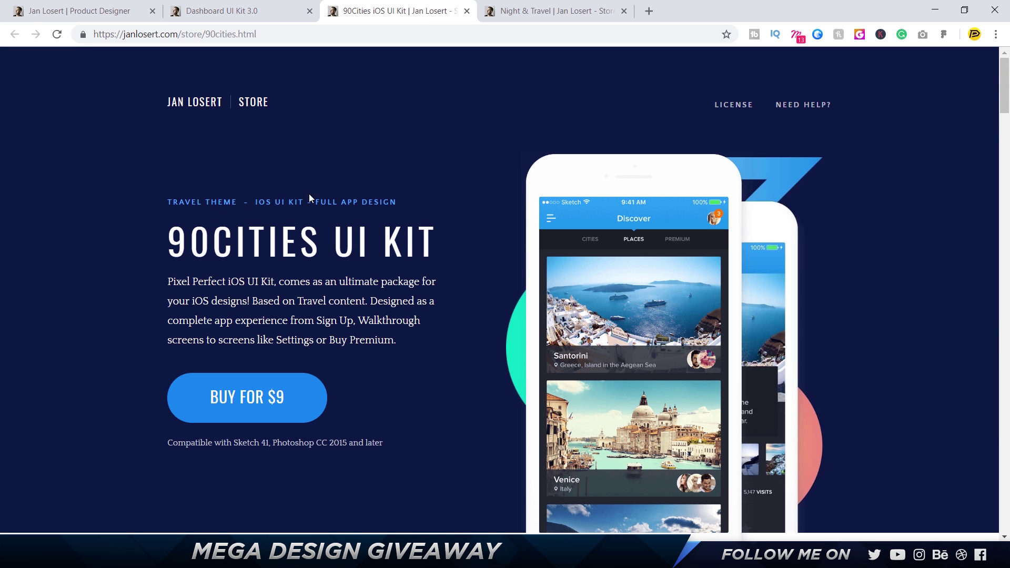
drag(319, 203, 250, 203)
scroll(446, 320, down, 10)
click(557, 12)
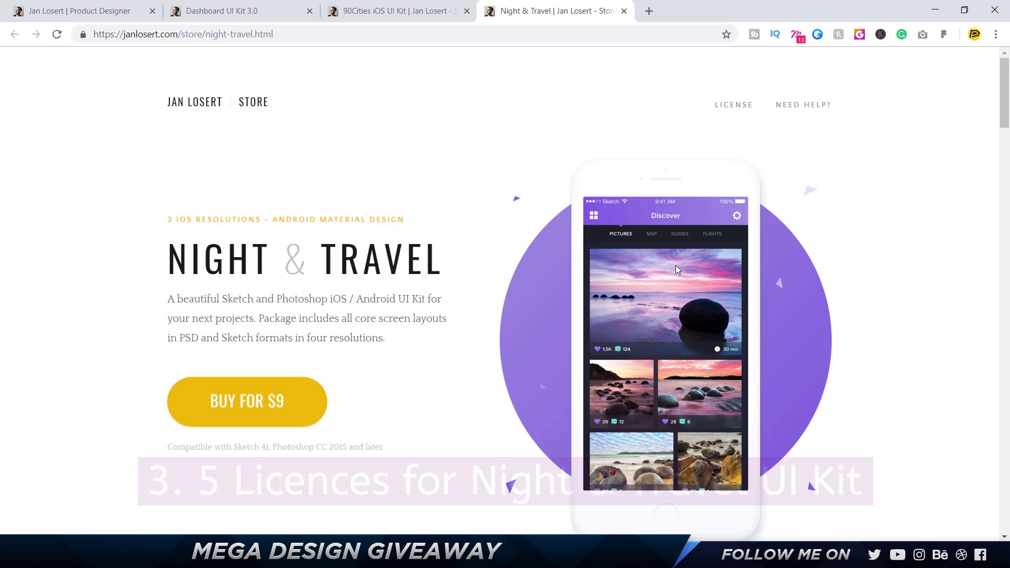
scroll(676, 266, down, 3)
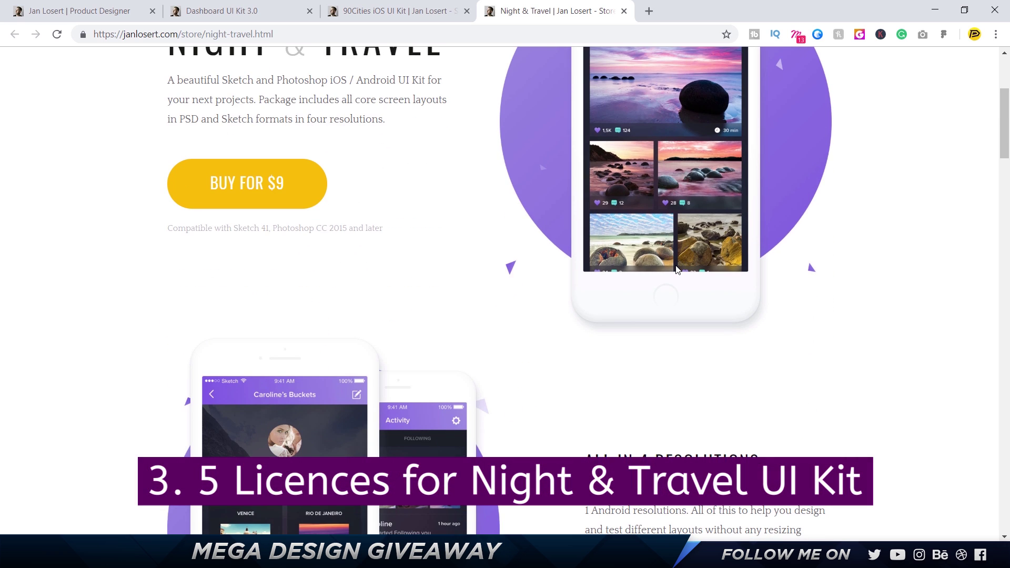
scroll(675, 268, down, 2)
scroll(676, 269, down, 3)
scroll(676, 268, down, 4)
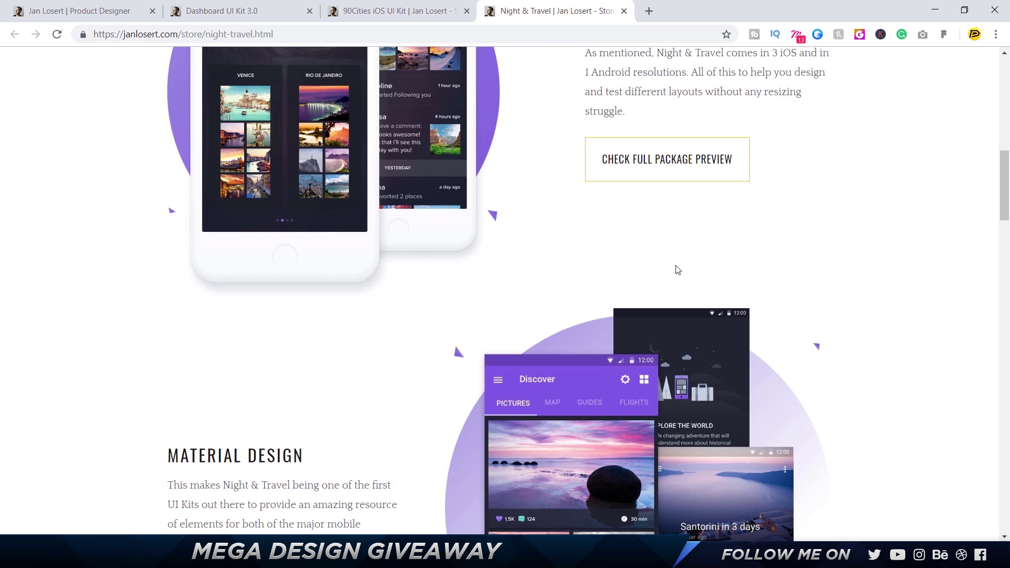
scroll(675, 268, down, 4)
scroll(676, 268, down, 4)
scroll(676, 268, down, 2)
scroll(675, 269, down, 3)
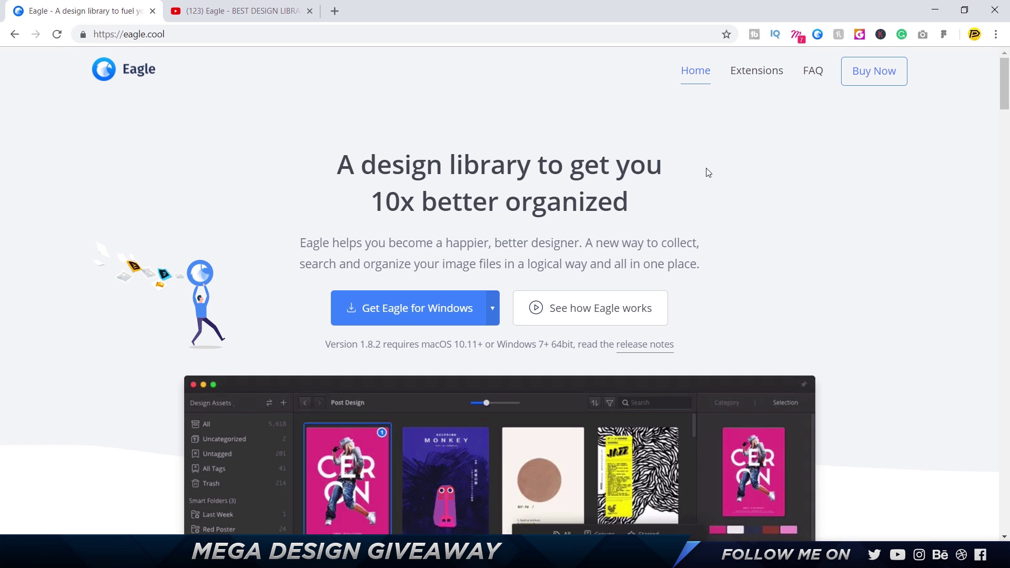
scroll(718, 178, down, 1)
scroll(719, 178, down, 2)
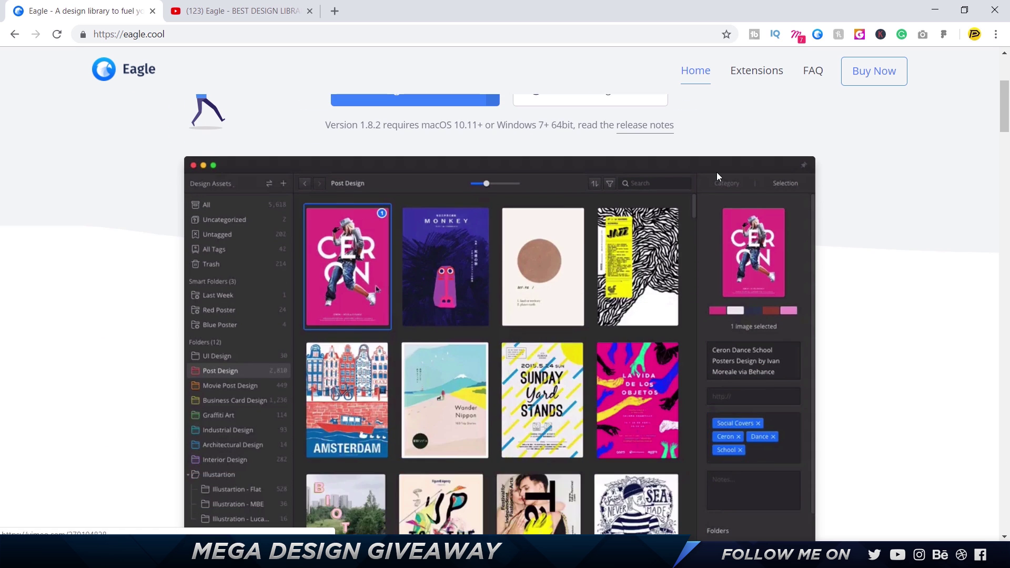
scroll(716, 173, down, 2)
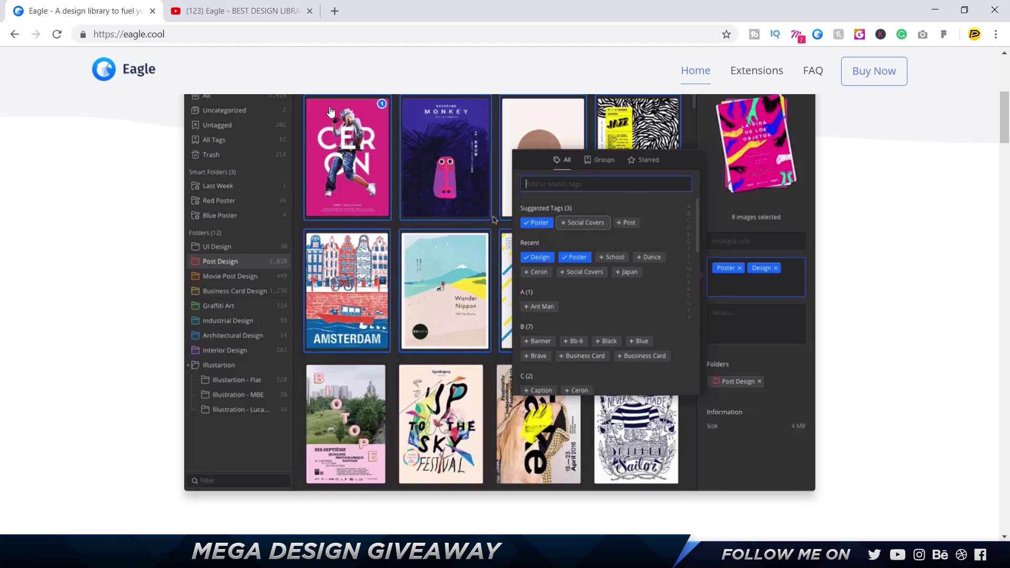
Switch to the Eagle review video, then return to the eagle.cool homepage.
click(253, 11)
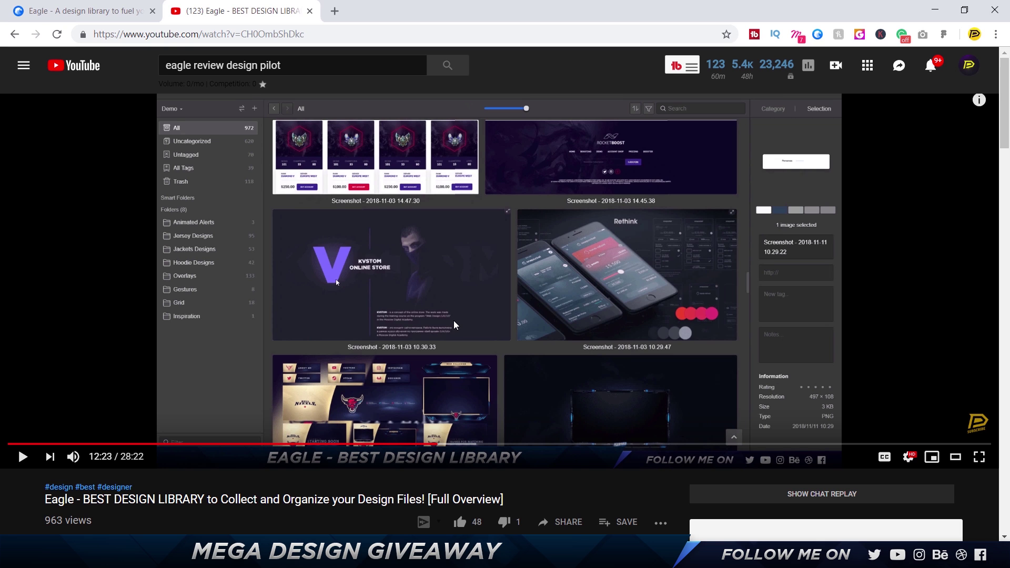
click(79, 10)
scroll(439, 328, down, 4)
scroll(439, 330, down, 2)
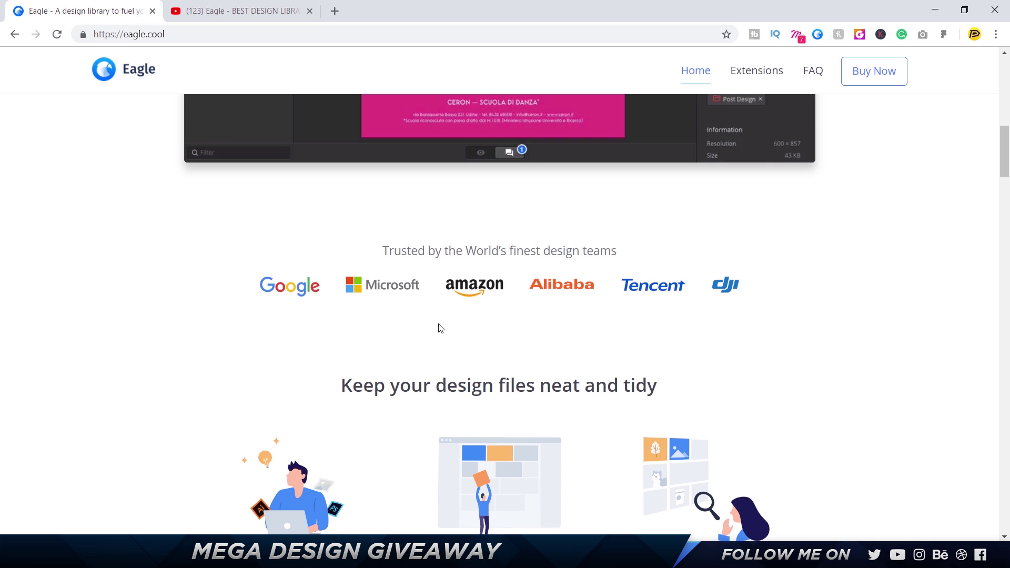
scroll(440, 329, down, 5)
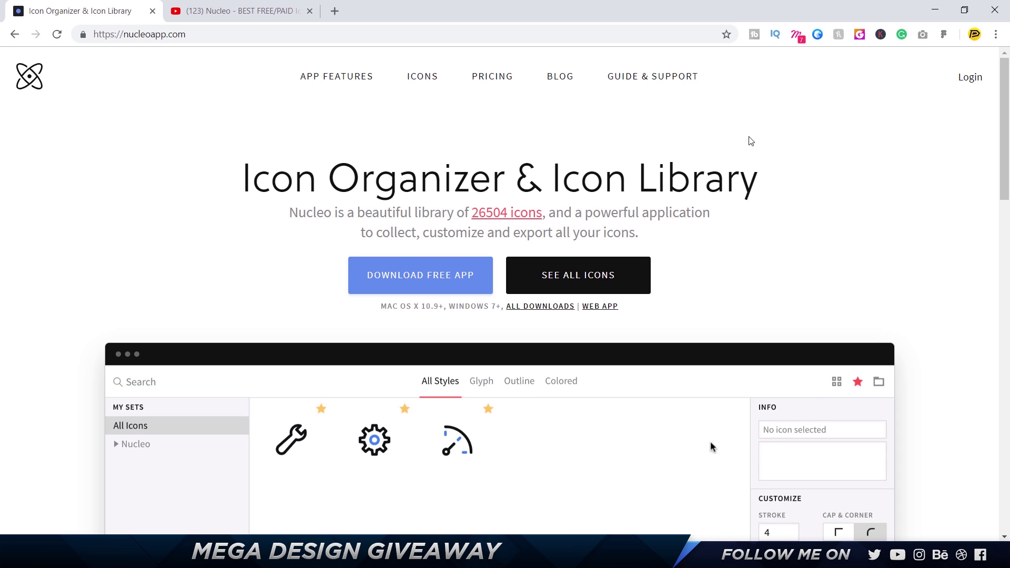
scroll(750, 140, down, 3)
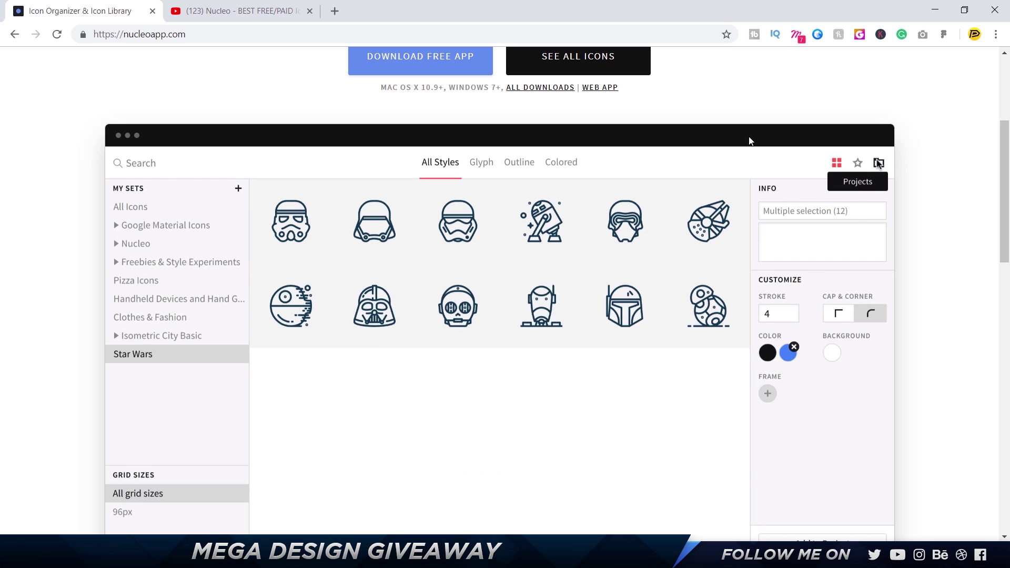
scroll(424, 100, up, 2)
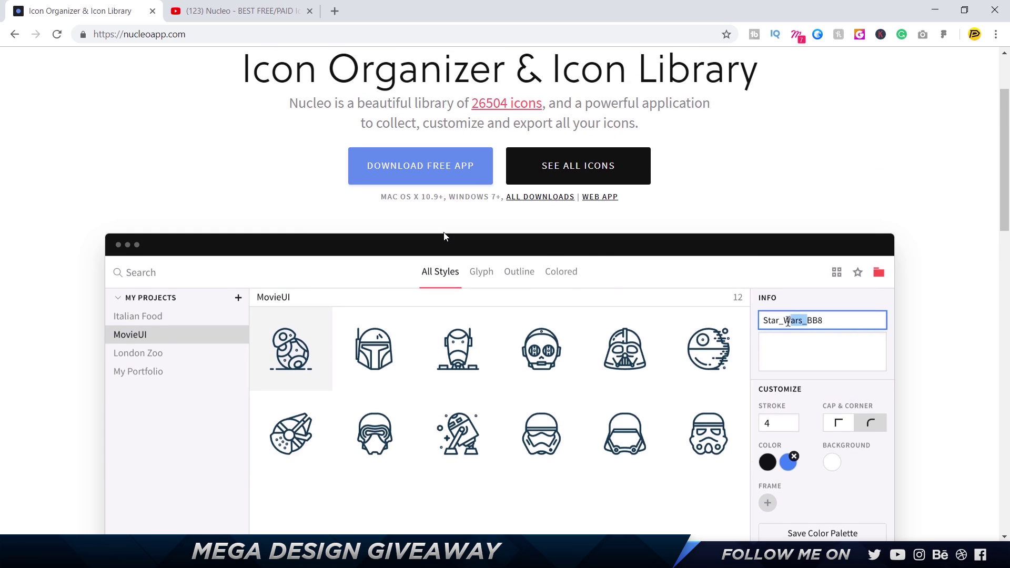
drag(466, 197, 487, 208)
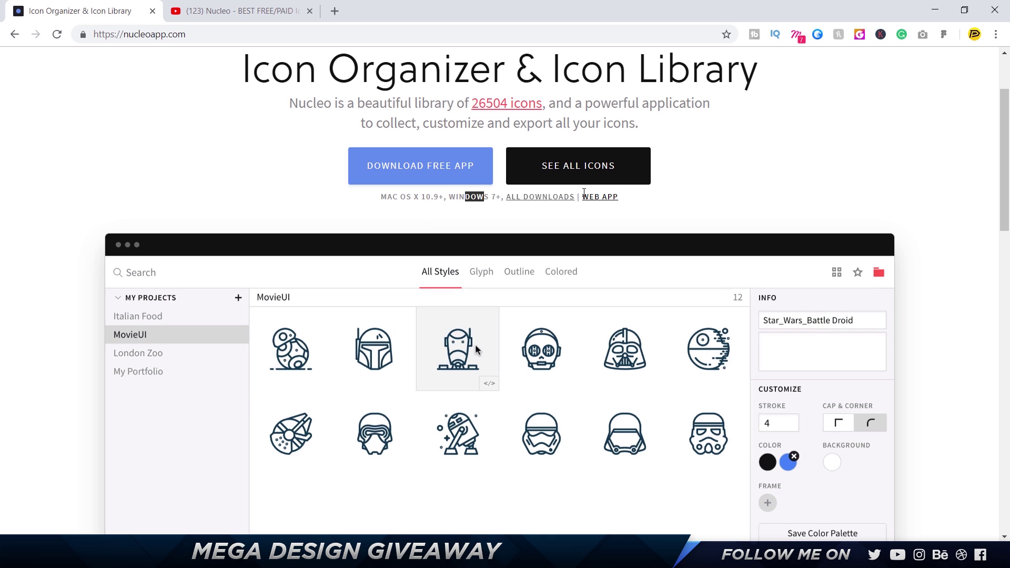
scroll(620, 219, down, 2)
scroll(616, 197, down, 5)
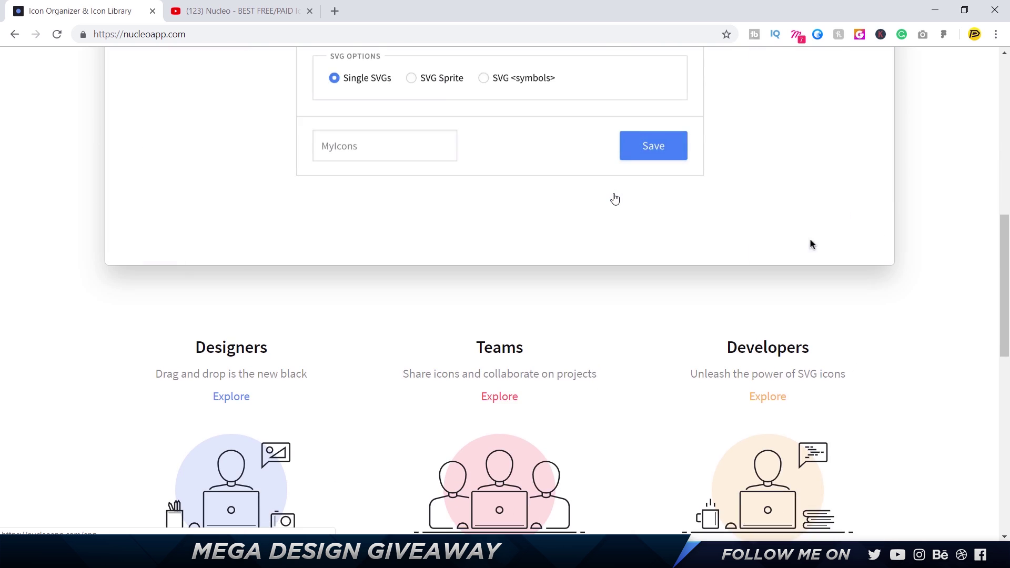
scroll(616, 198, down, 3)
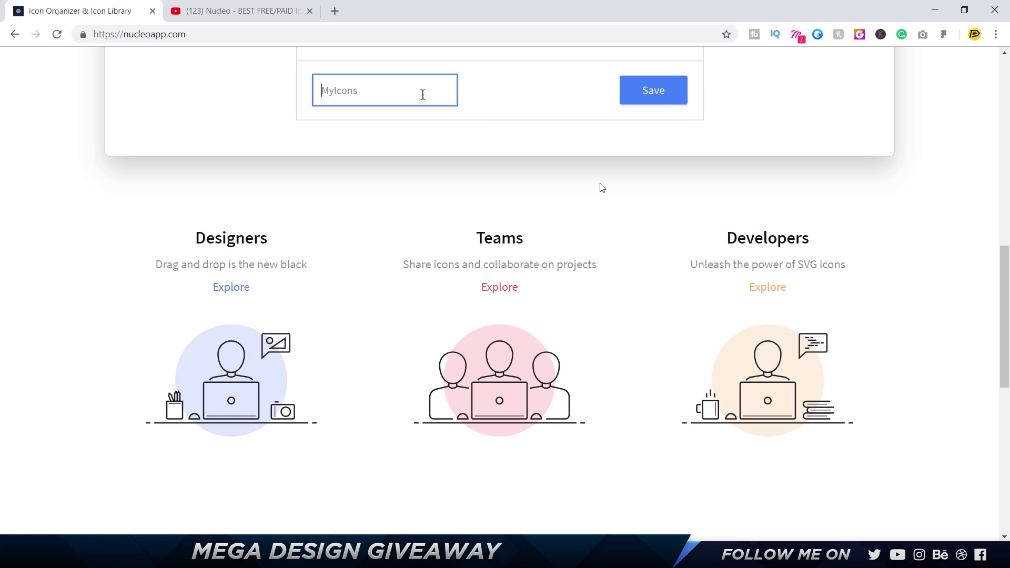
scroll(600, 188, down, 5)
scroll(678, 213, down, 3)
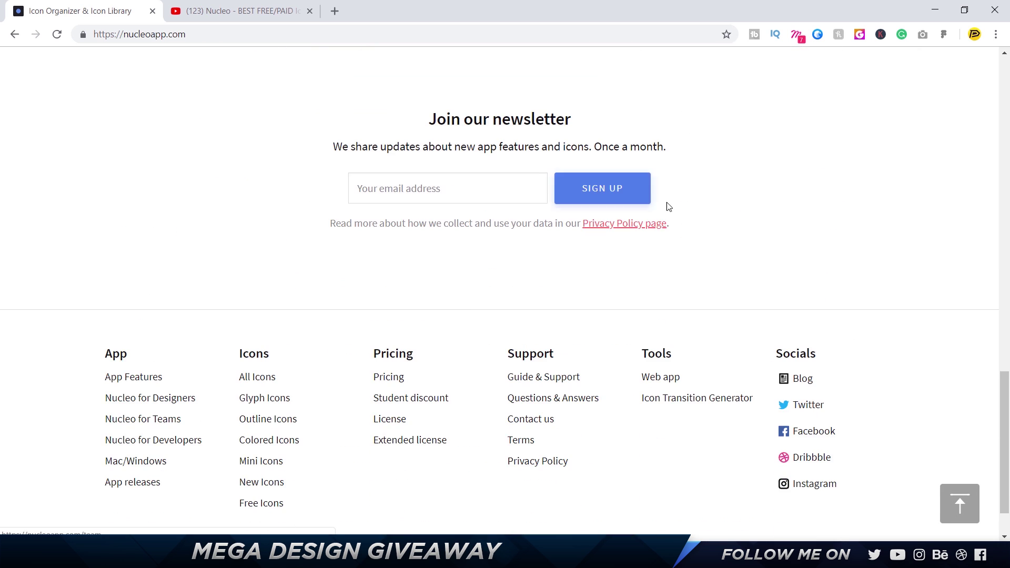
Open Nucleo's pricing page from the footer, then switch to the video review tab.
click(389, 377)
key(ctrl+Tab)
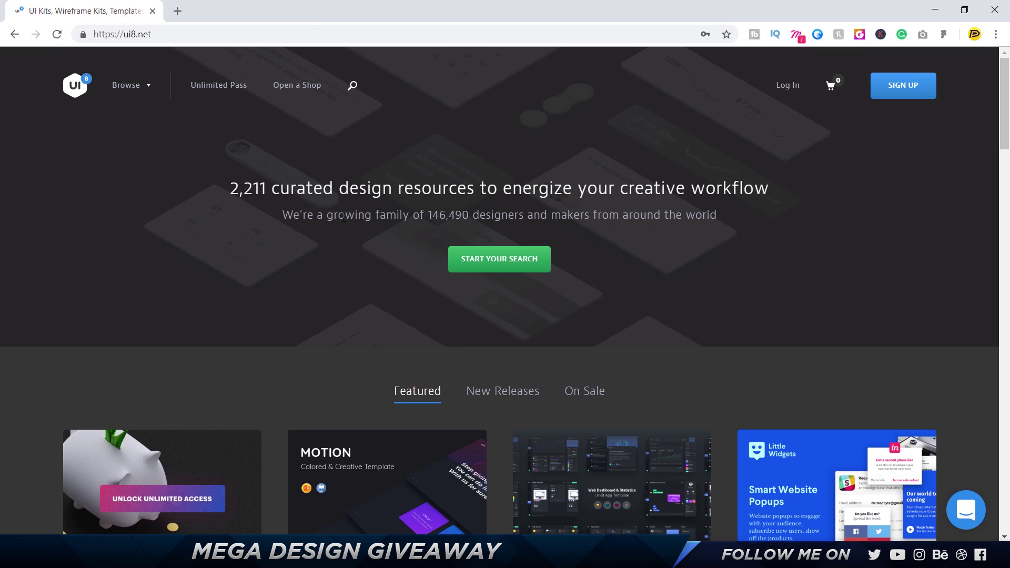
scroll(182, 215, down, 3)
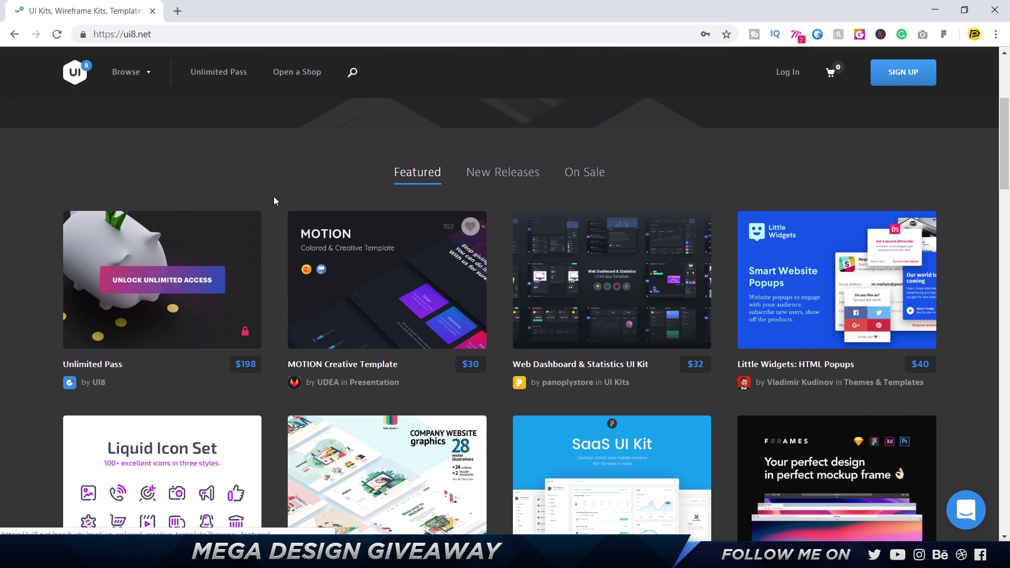
scroll(275, 197, down, 3)
scroll(274, 196, down, 2)
scroll(274, 197, down, 2)
scroll(273, 197, down, 1)
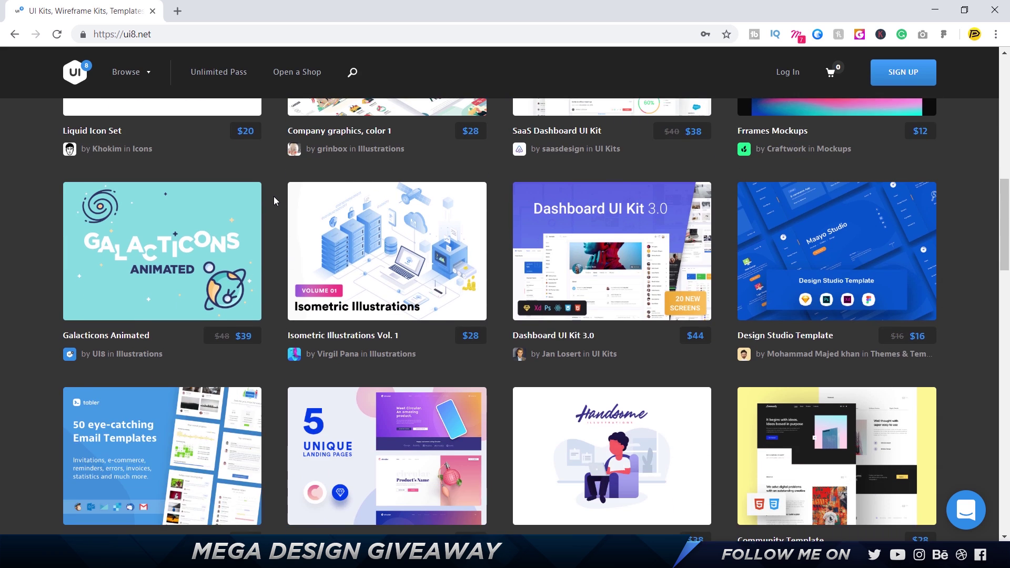
scroll(274, 196, up, 10)
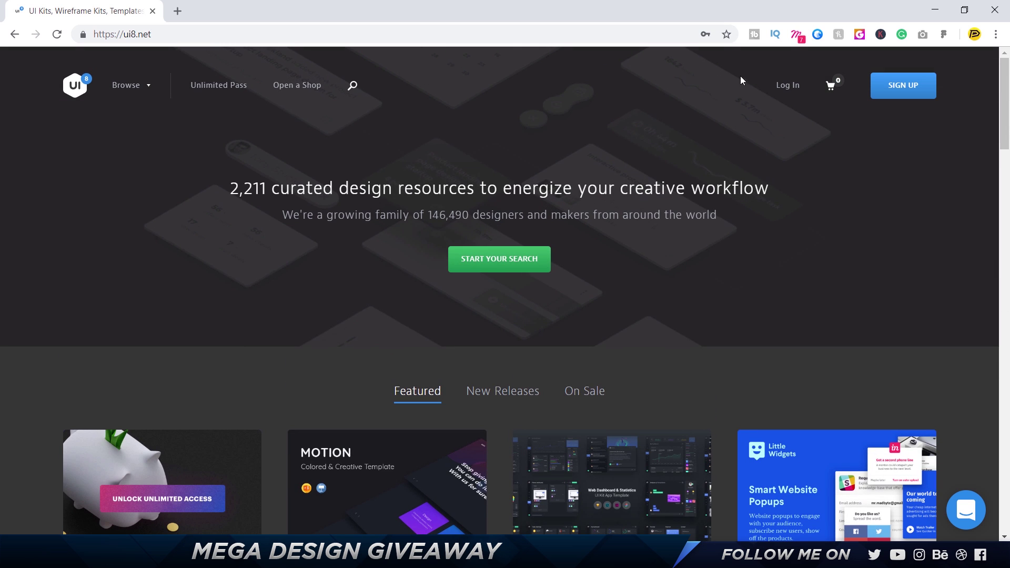
scroll(723, 295, down, 8)
scroll(724, 294, down, 4)
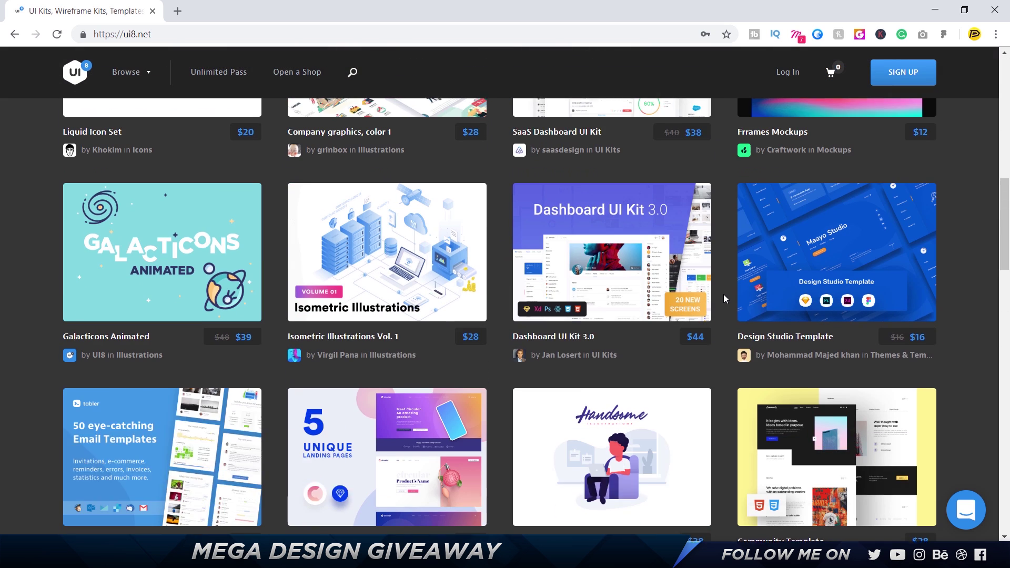
scroll(724, 294, down, 3)
scroll(724, 294, down, 3)
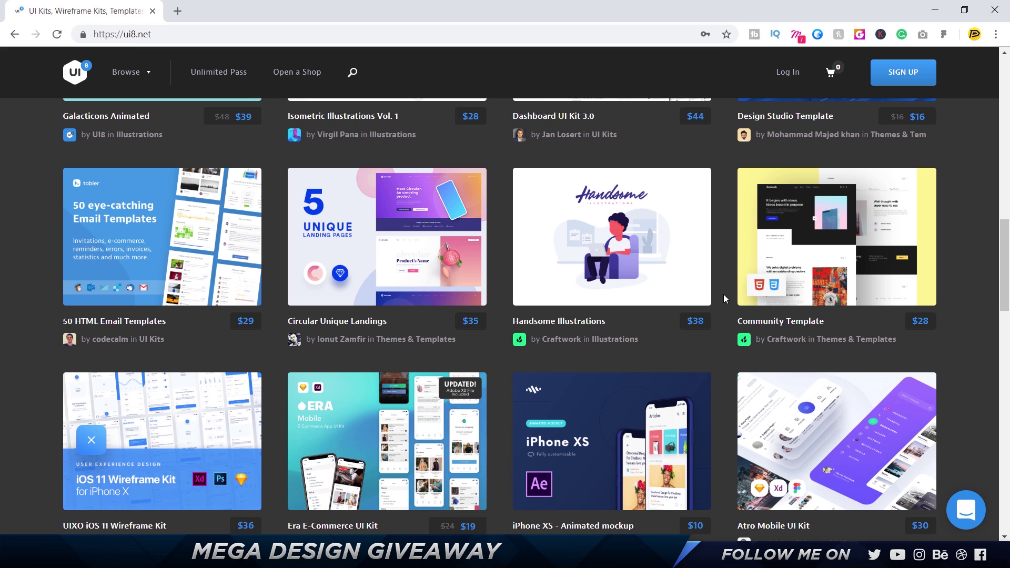
scroll(723, 295, down, 2)
scroll(723, 294, down, 1)
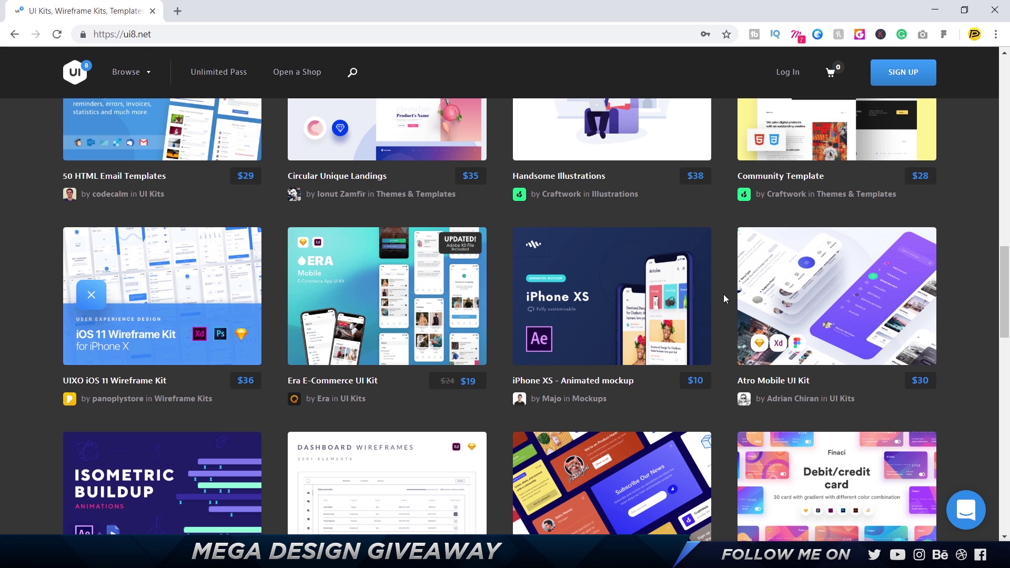
scroll(724, 295, down, 2)
scroll(724, 294, down, 1)
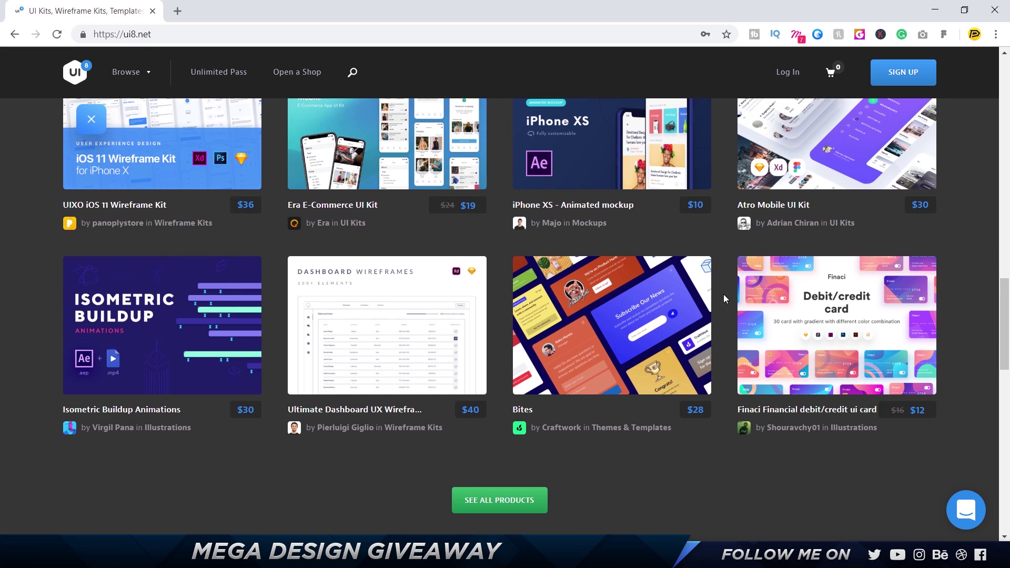
scroll(597, 451, down, 1)
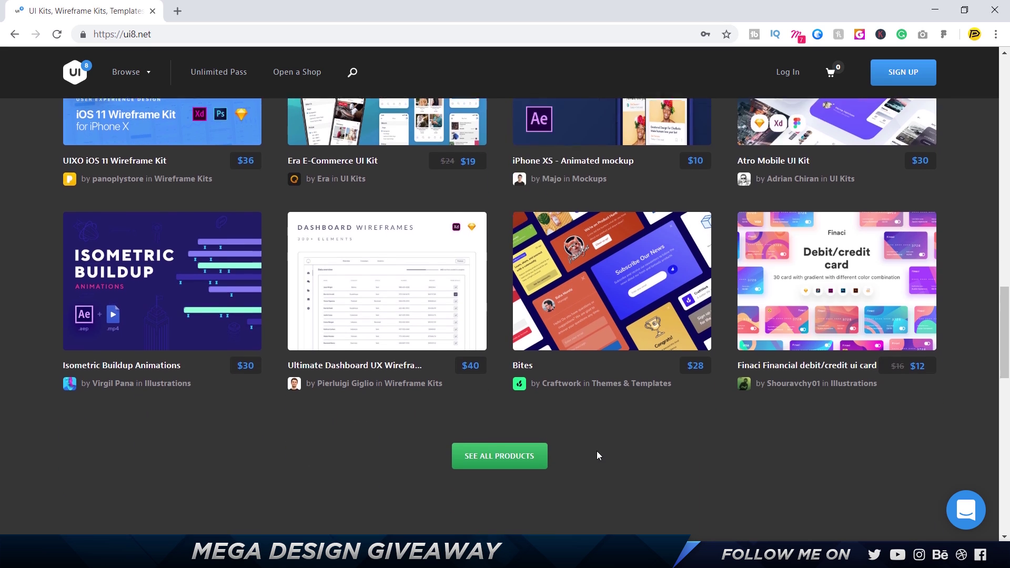
Open UI8's complete product catalogue with SEE ALL PRODUCTS.
click(507, 462)
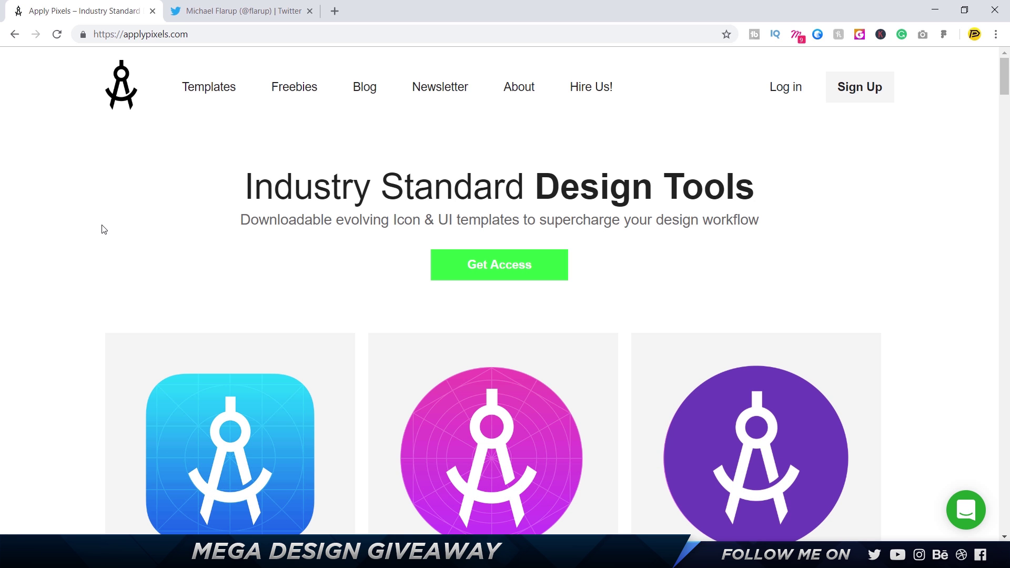
scroll(102, 229, down, 2)
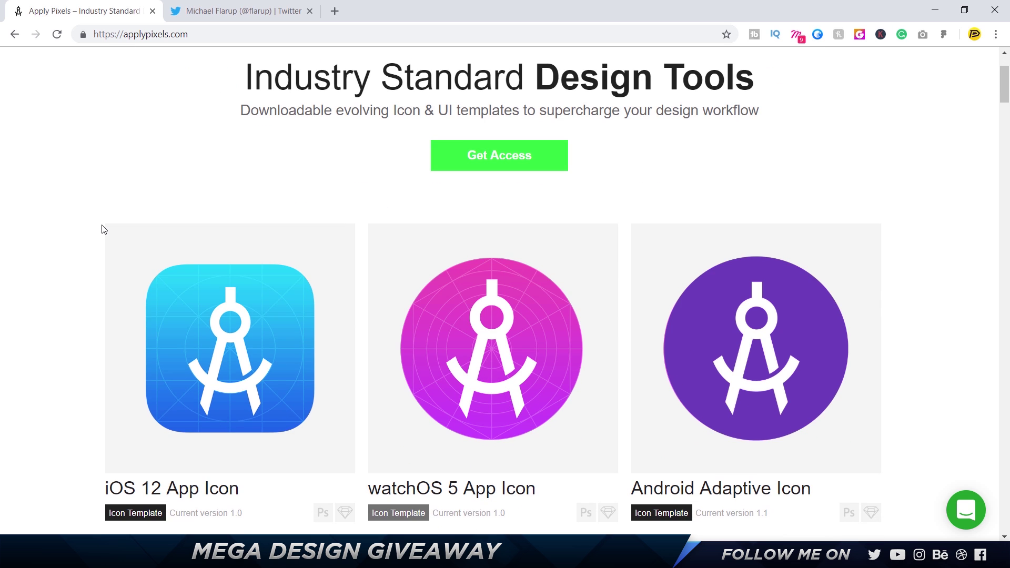
scroll(102, 228, down, 4)
scroll(102, 229, down, 2)
scroll(102, 229, down, 2)
scroll(102, 229, down, 2)
scroll(102, 229, down, 1)
scroll(103, 229, down, 5)
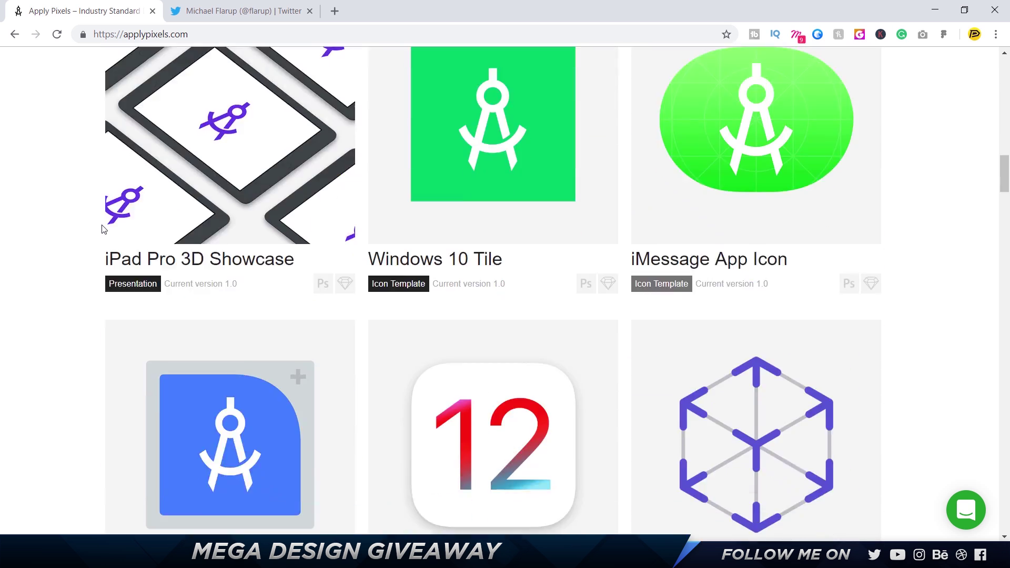
scroll(102, 229, down, 3)
scroll(102, 229, down, 2)
scroll(102, 230, down, 3)
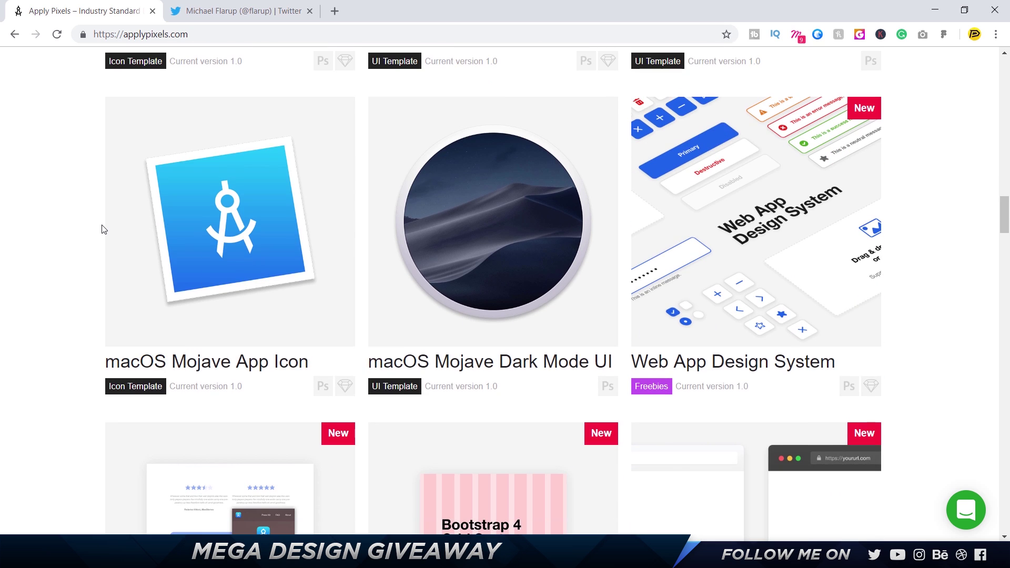
scroll(736, 192, down, 1)
scroll(736, 191, down, 1)
scroll(632, 237, down, 1)
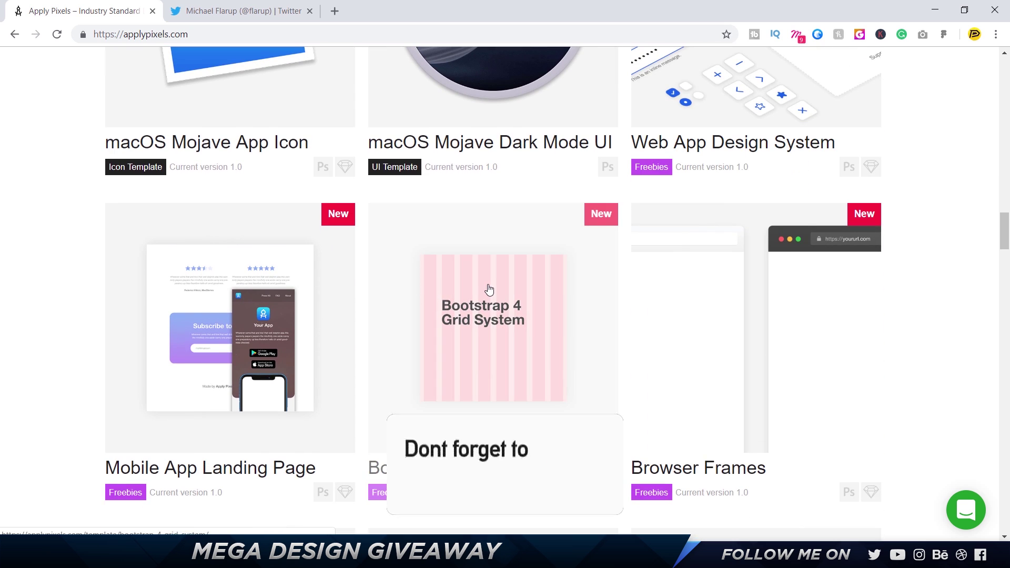
scroll(490, 290, down, 3)
scroll(490, 289, down, 3)
scroll(489, 289, down, 2)
scroll(490, 290, down, 2)
scroll(490, 290, down, 2)
scroll(489, 290, down, 3)
scroll(490, 290, down, 3)
scroll(490, 289, down, 3)
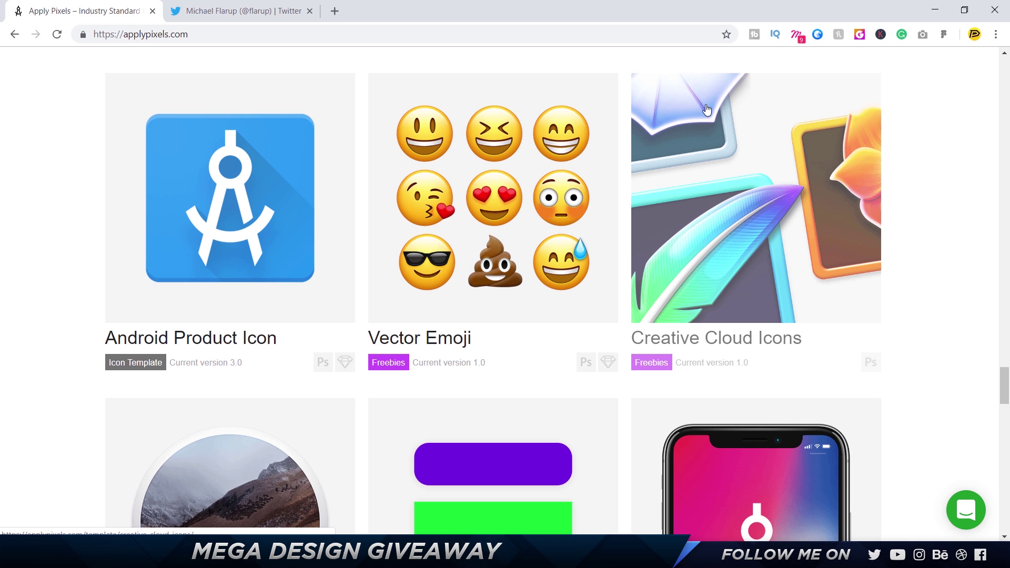
scroll(707, 111, down, 5)
scroll(626, 247, down, 5)
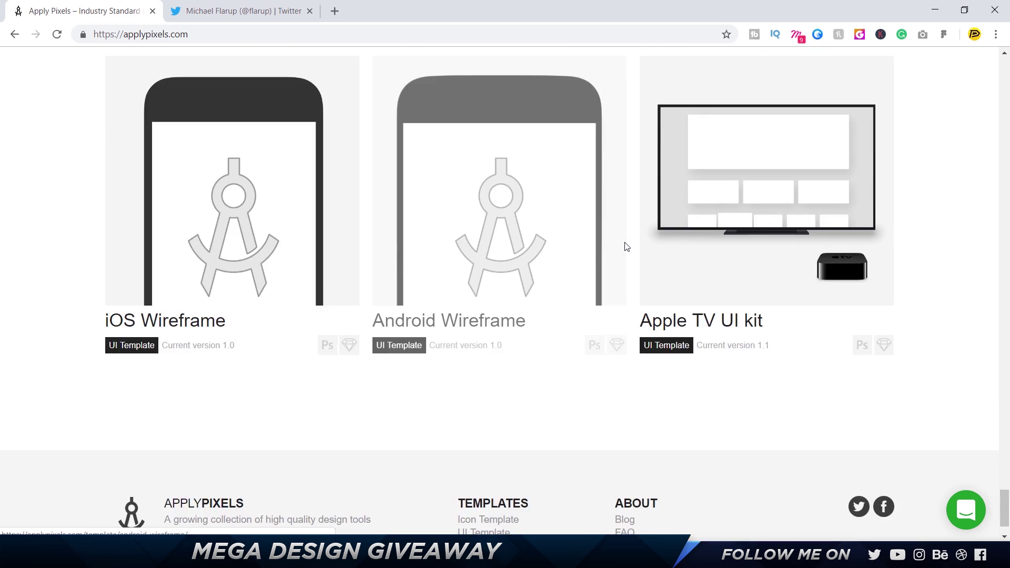
click(237, 10)
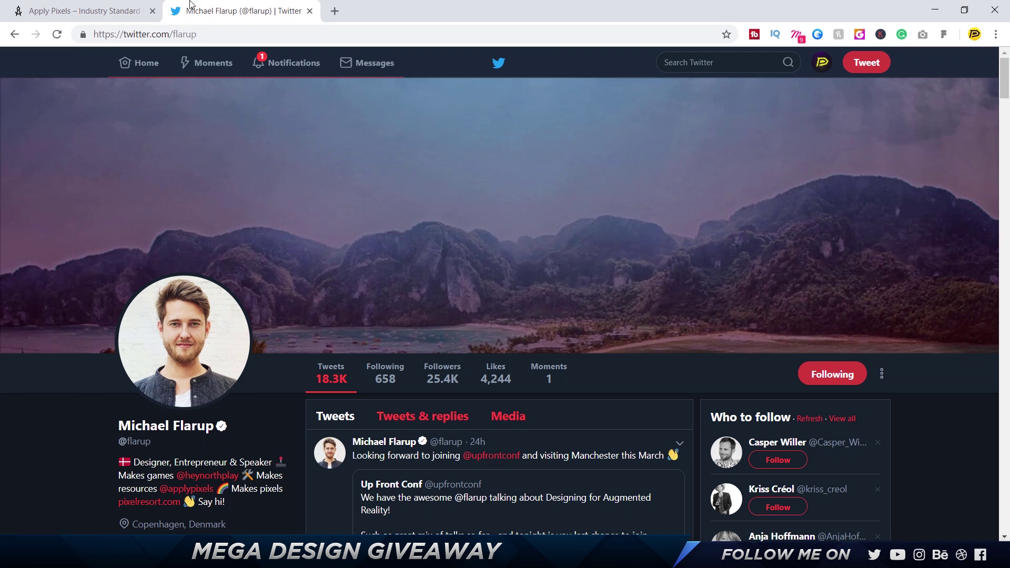
scroll(372, 314, down, 2)
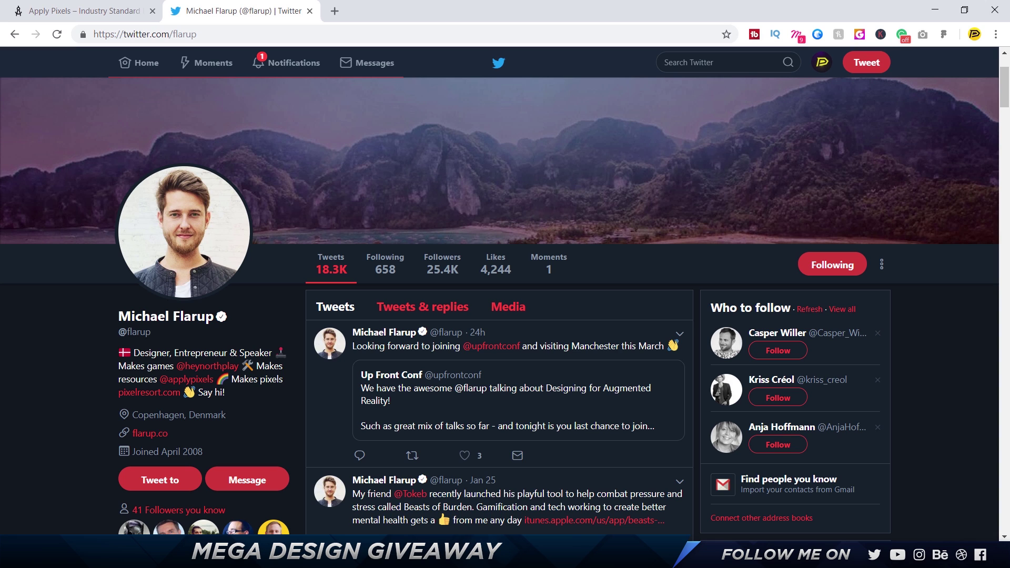
click(125, 14)
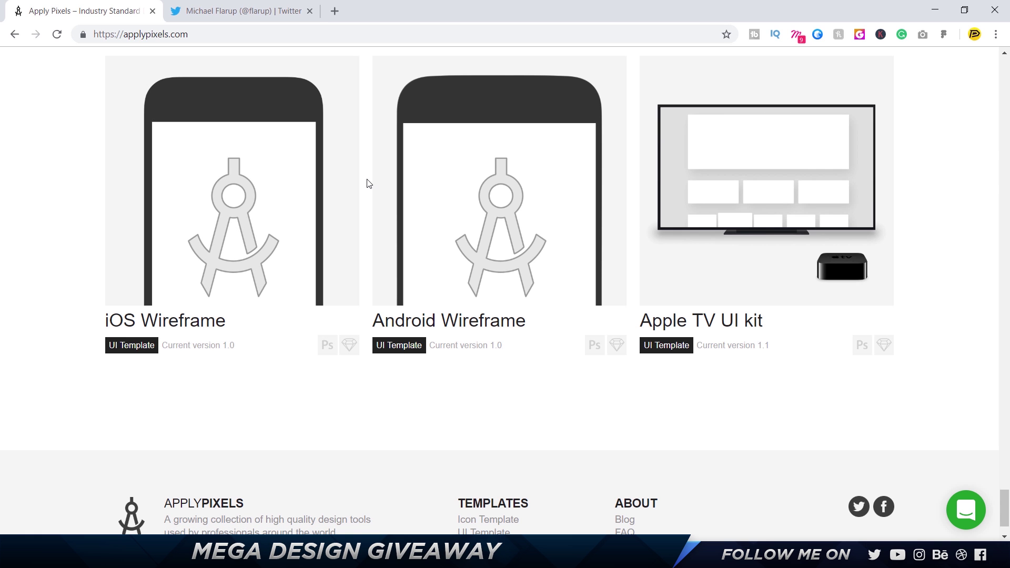
scroll(366, 183, up, 10)
scroll(368, 185, up, 10)
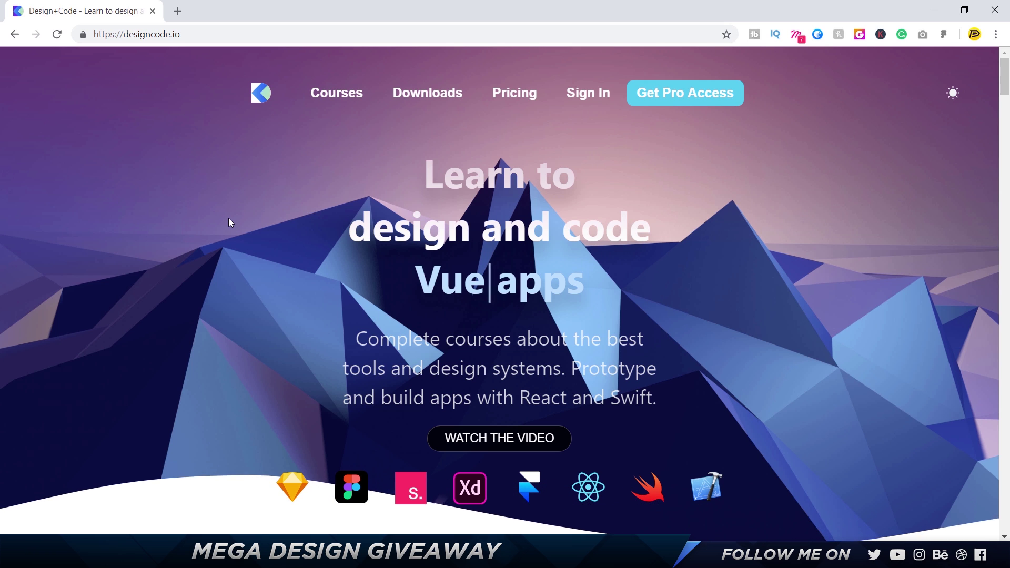
Start the designcode.io intro video with WATCH THE VIDEO.
click(499, 438)
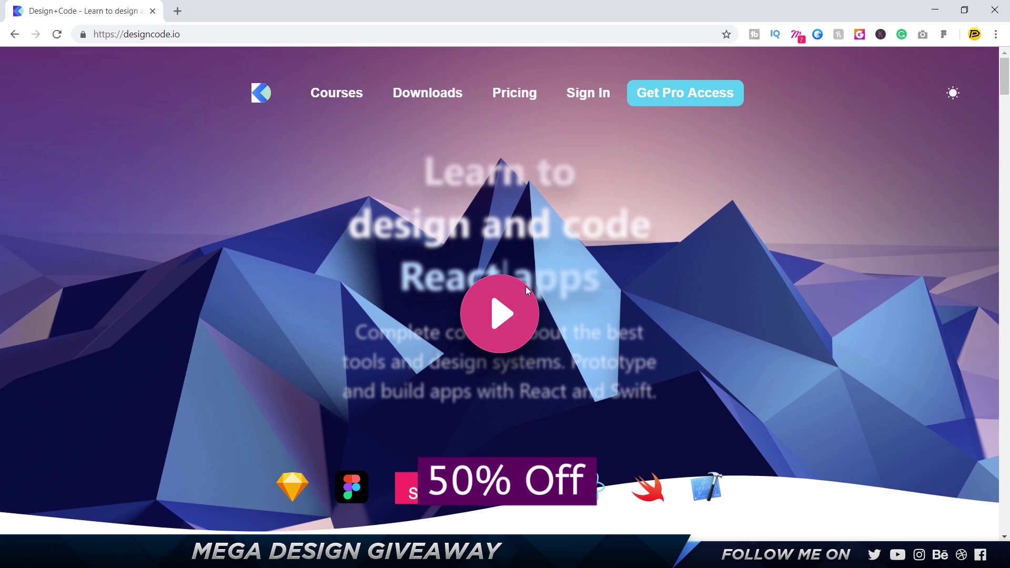
scroll(526, 286, down, 3)
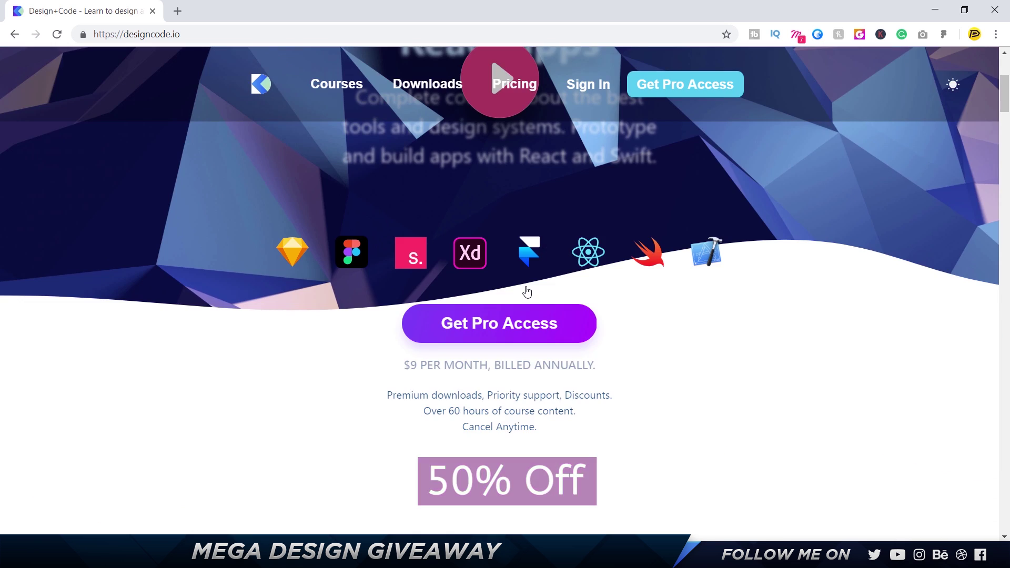
scroll(528, 291, down, 10)
scroll(820, 241, down, 3)
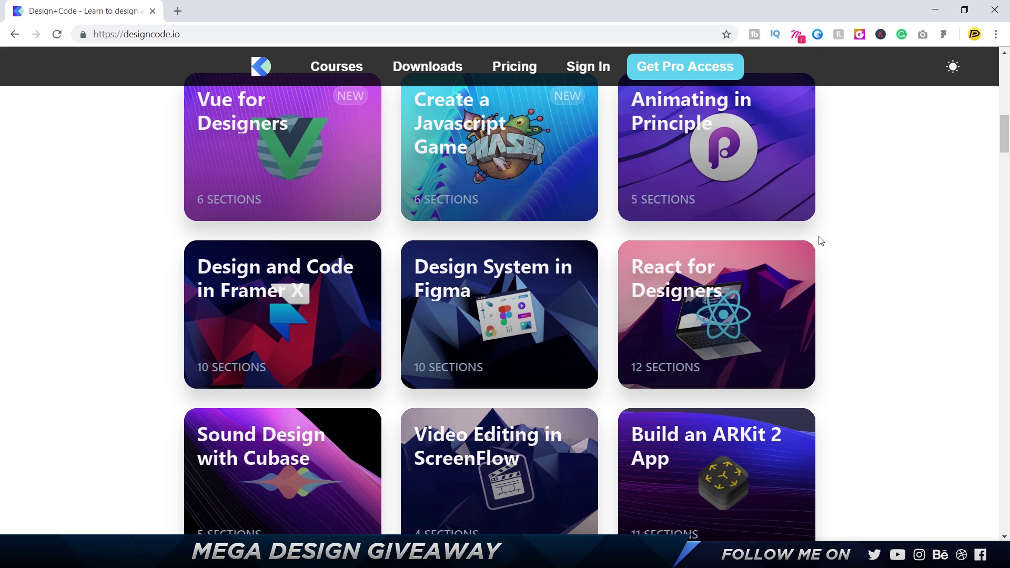
scroll(821, 241, up, 2)
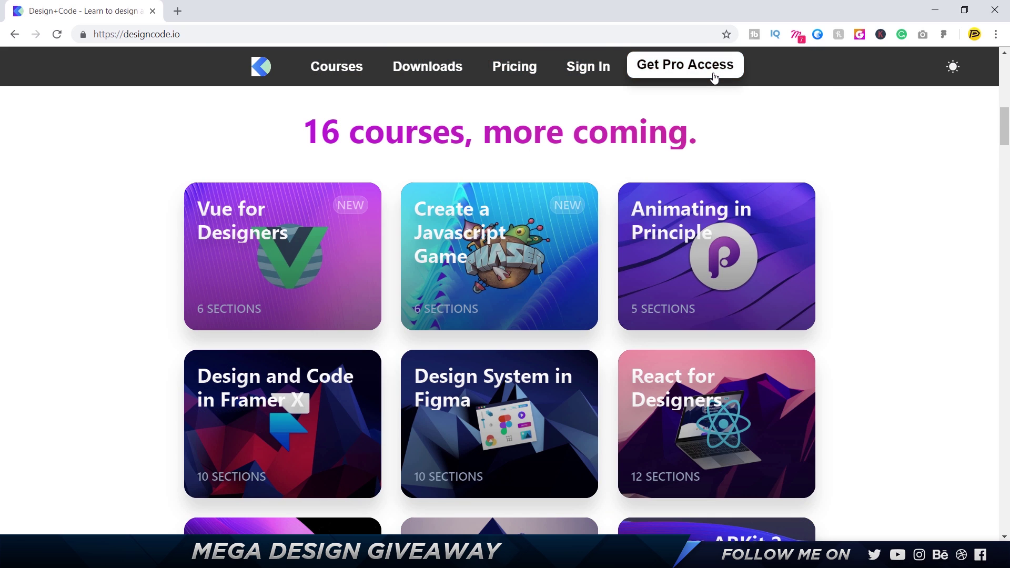
scroll(853, 173, down, 5)
scroll(852, 172, down, 4)
scroll(853, 173, up, 4)
scroll(852, 172, up, 2)
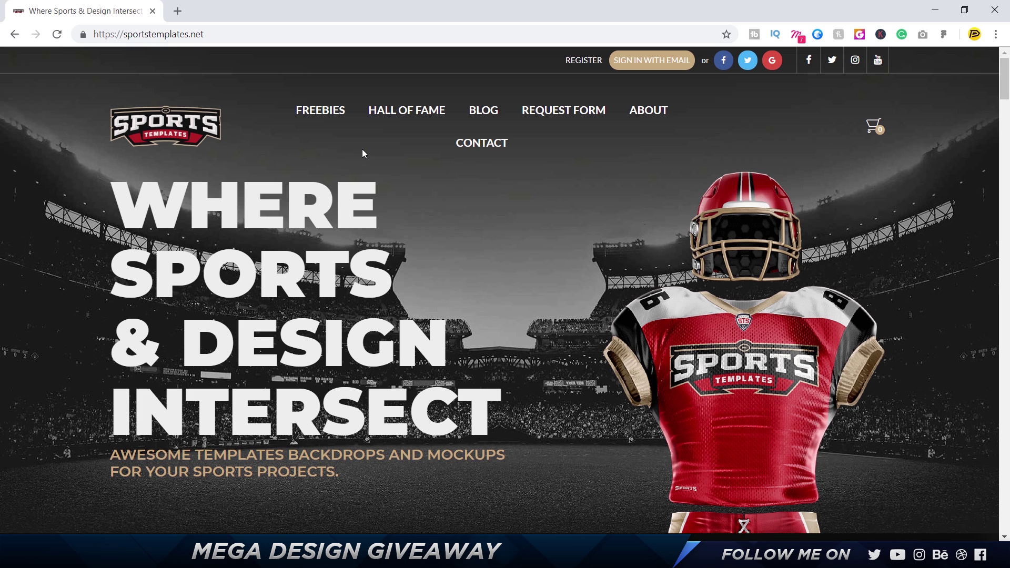
scroll(362, 150, down, 2)
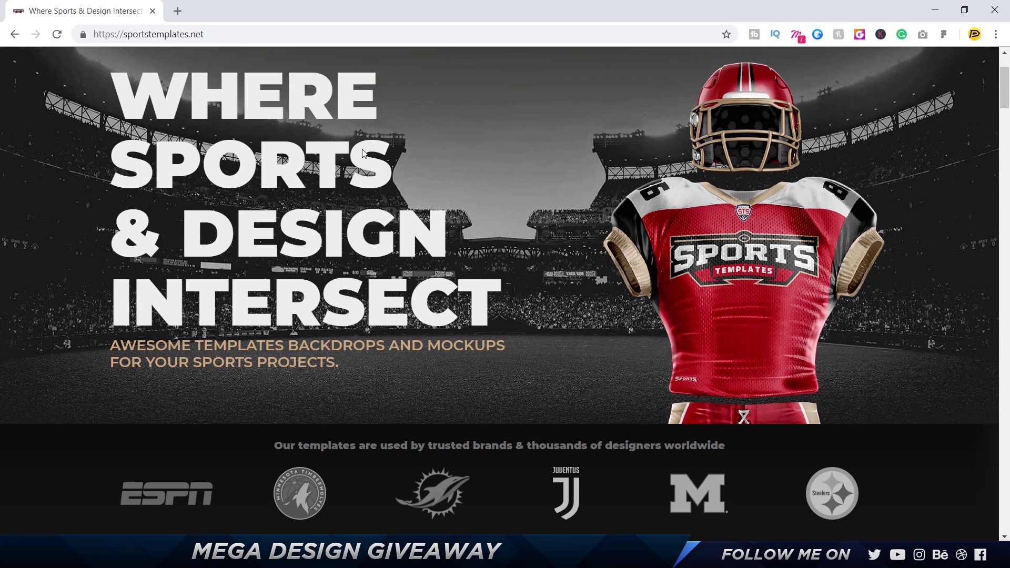
scroll(363, 150, down, 5)
scroll(362, 149, down, 3)
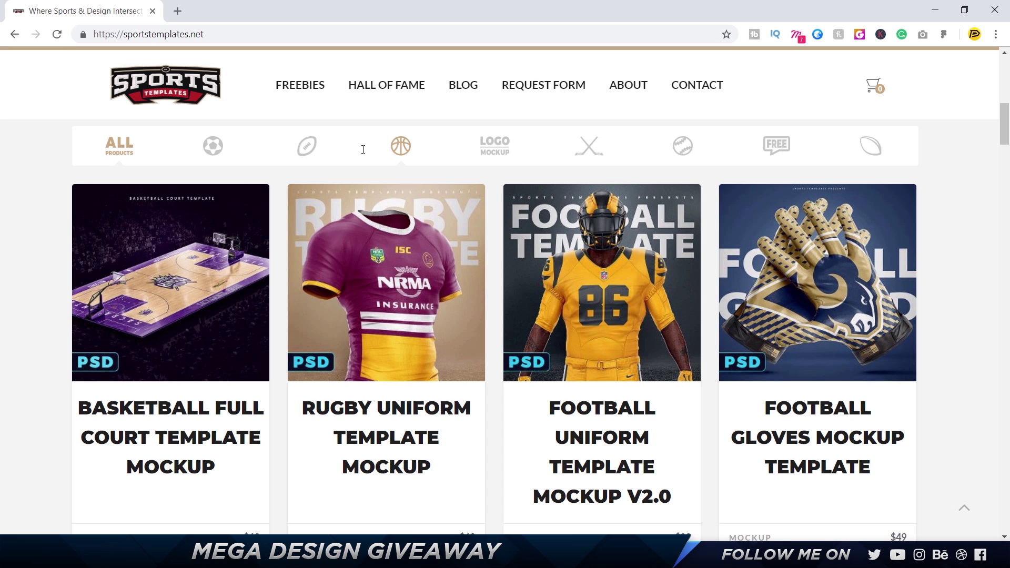
scroll(362, 152, down, 3)
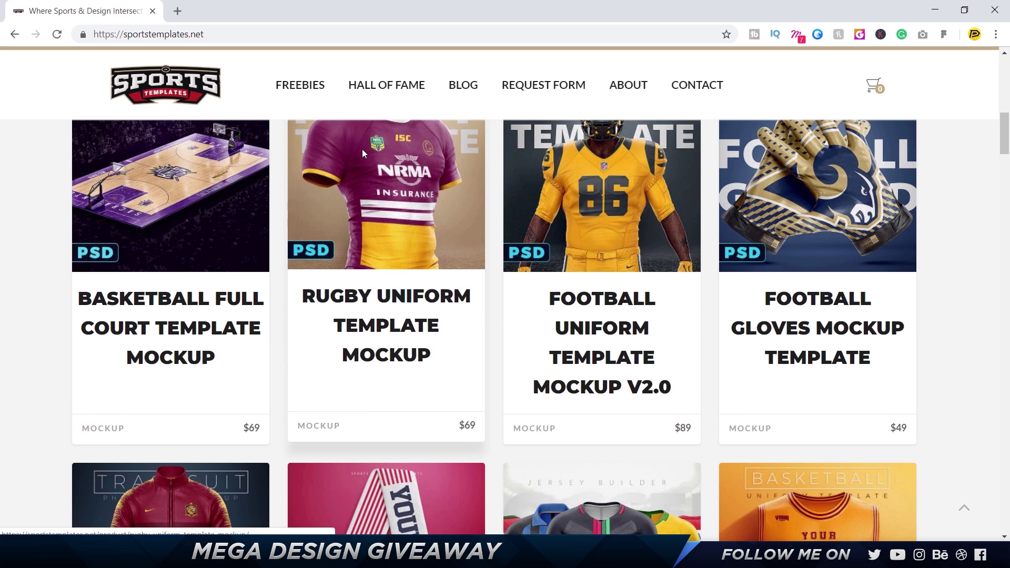
scroll(363, 153, down, 4)
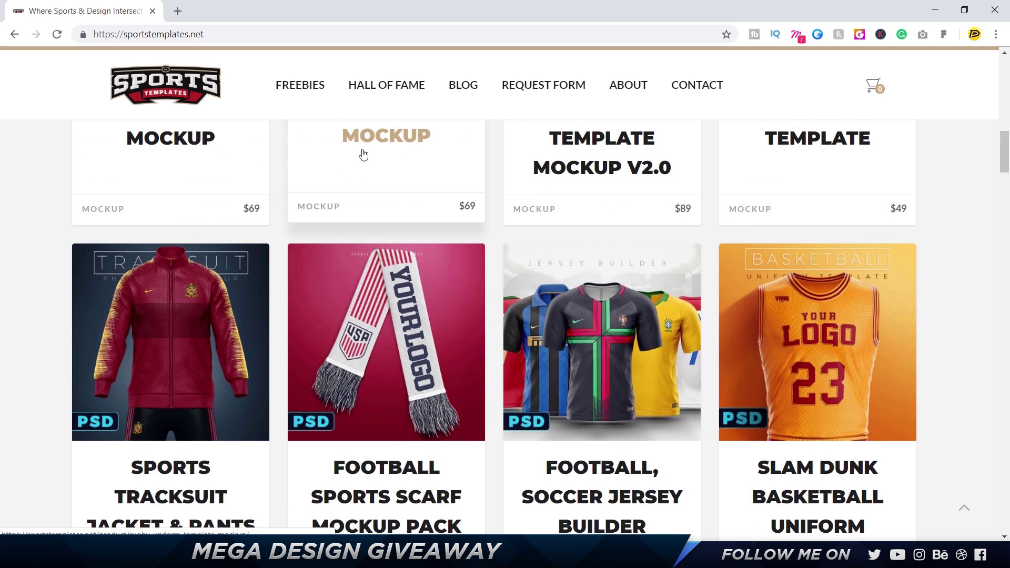
scroll(363, 153, down, 3)
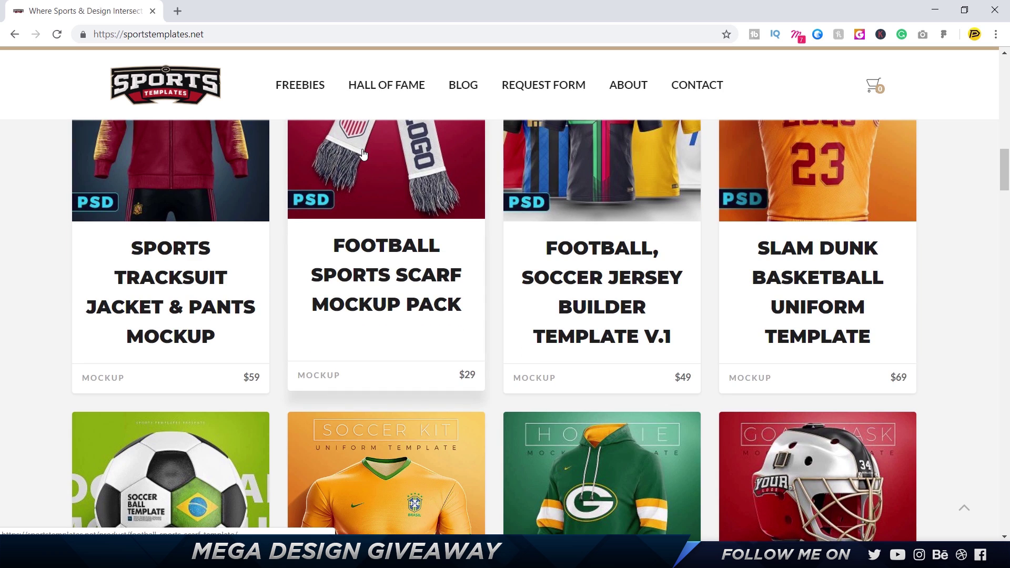
scroll(363, 153, down, 3)
scroll(364, 154, down, 3)
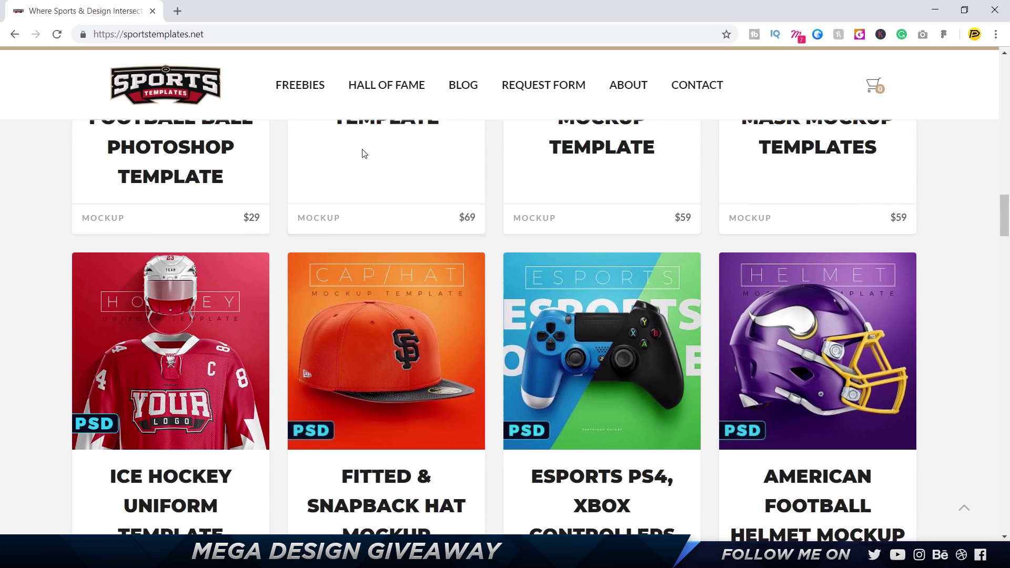
scroll(364, 155, down, 3)
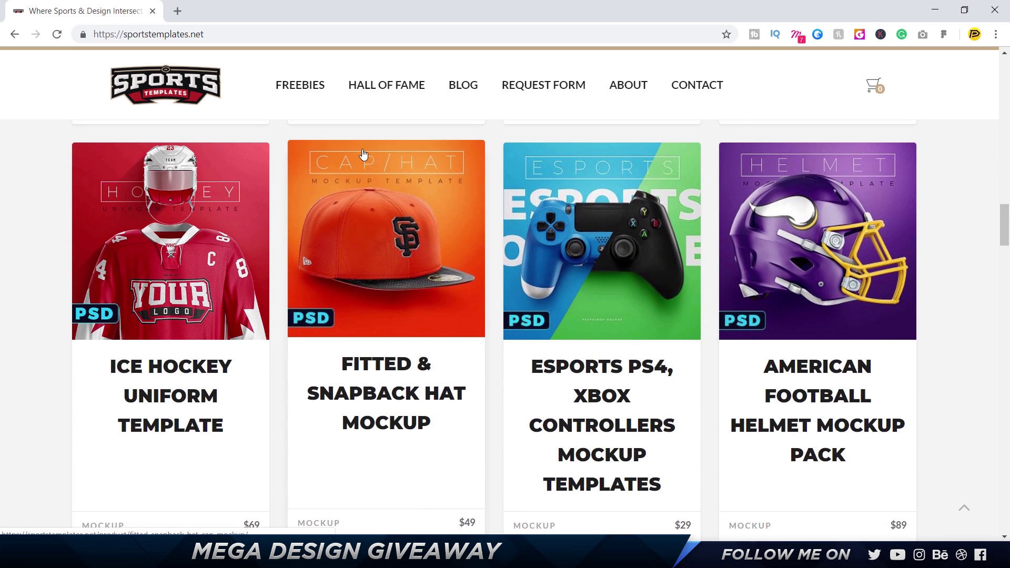
scroll(363, 150, down, 3)
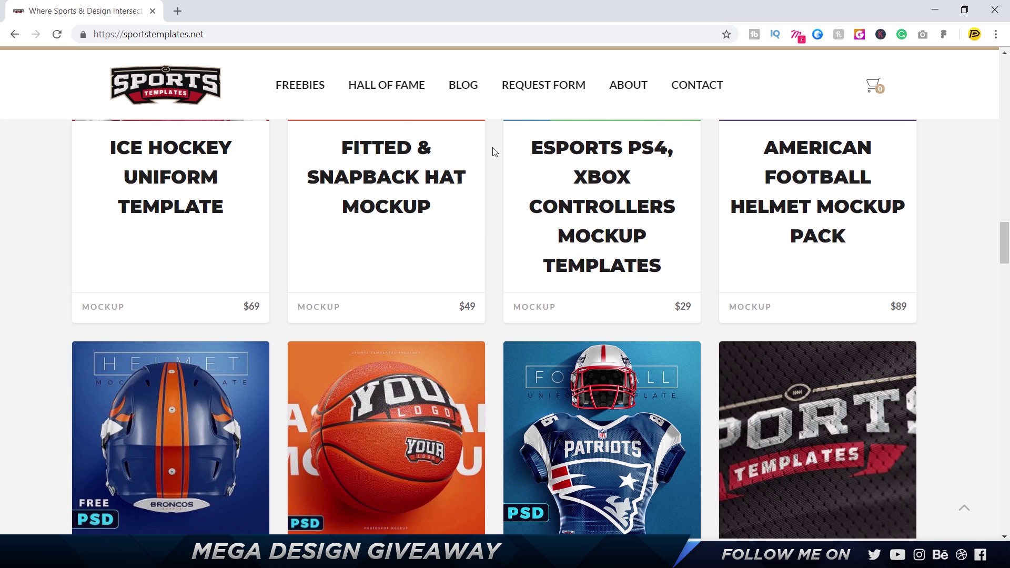
scroll(493, 151, up, 3)
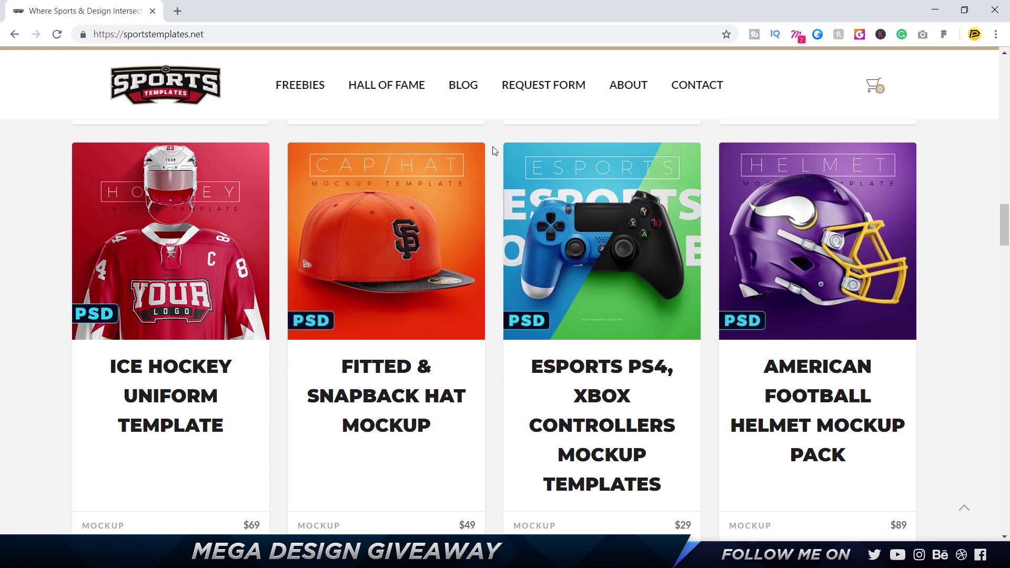
scroll(494, 150, down, 5)
scroll(493, 150, down, 3)
scroll(493, 151, down, 3)
scroll(493, 151, down, 1)
scroll(493, 151, up, 4)
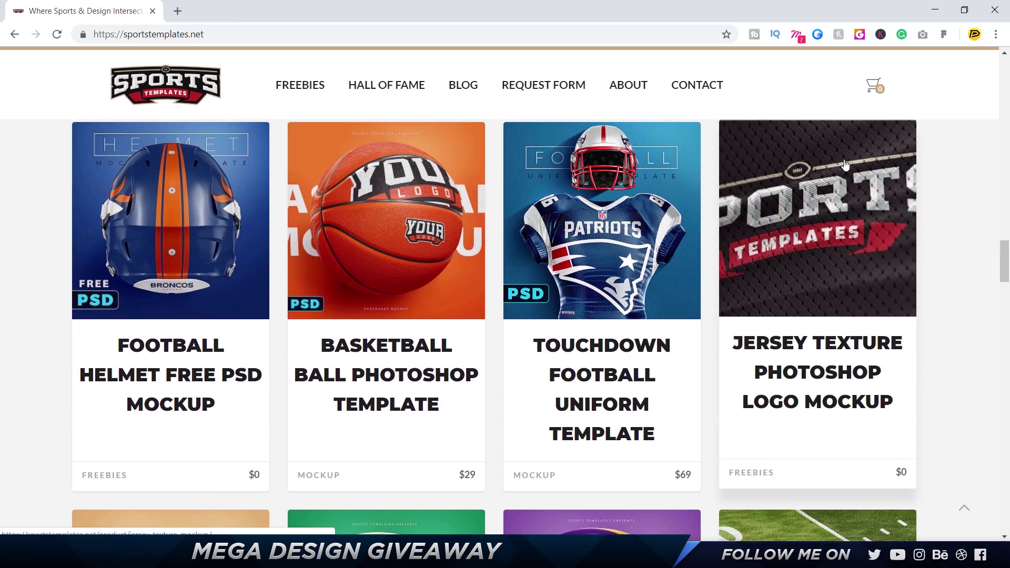
scroll(844, 165, down, 5)
scroll(888, 263, down, 4)
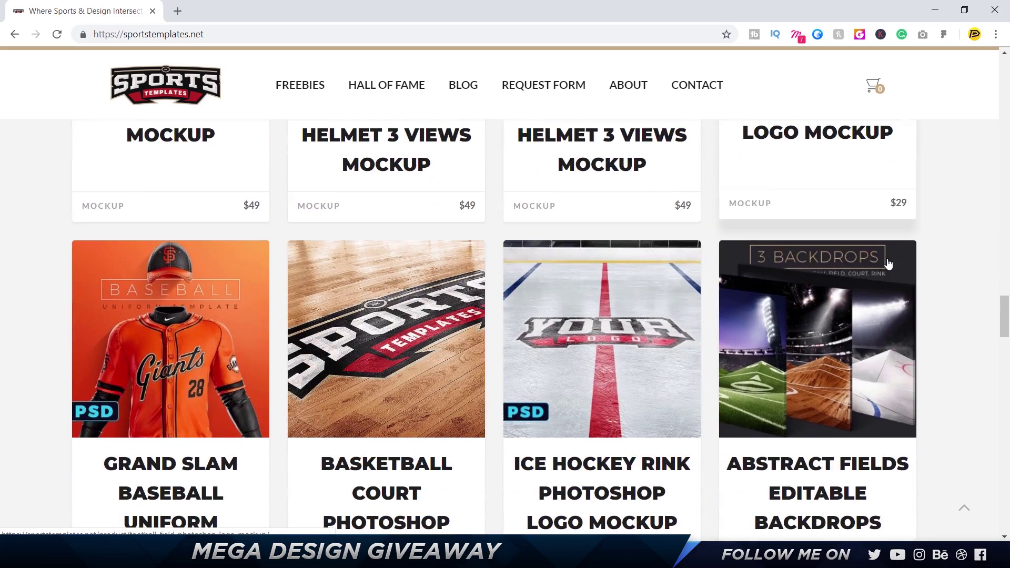
scroll(244, 213, down, 4)
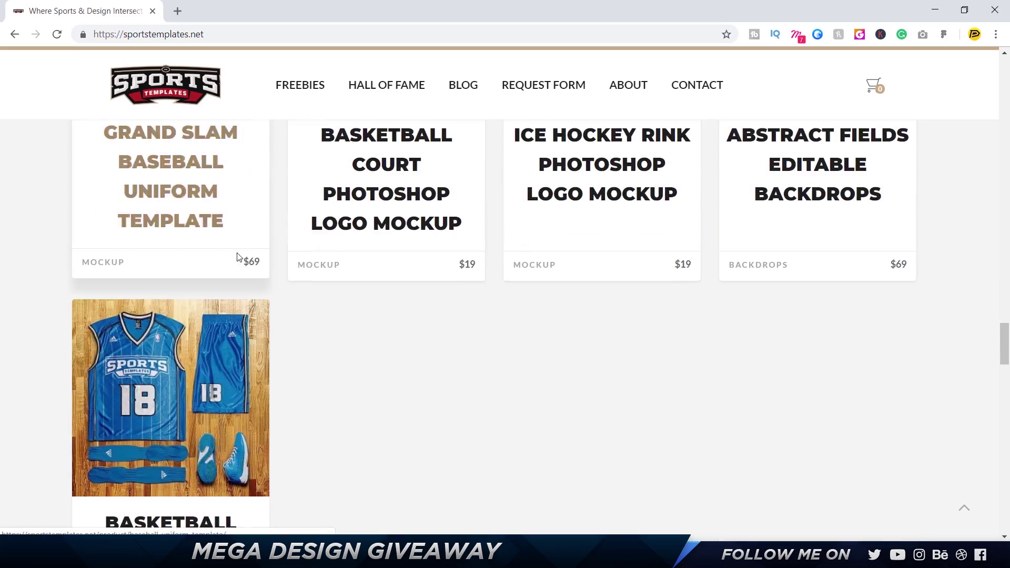
scroll(237, 258, up, 5)
scroll(474, 214, up, 4)
scroll(481, 205, up, 4)
scroll(505, 190, up, 4)
scroll(503, 190, up, 4)
scroll(504, 190, up, 2)
scroll(503, 189, up, 5)
scroll(502, 187, down, 3)
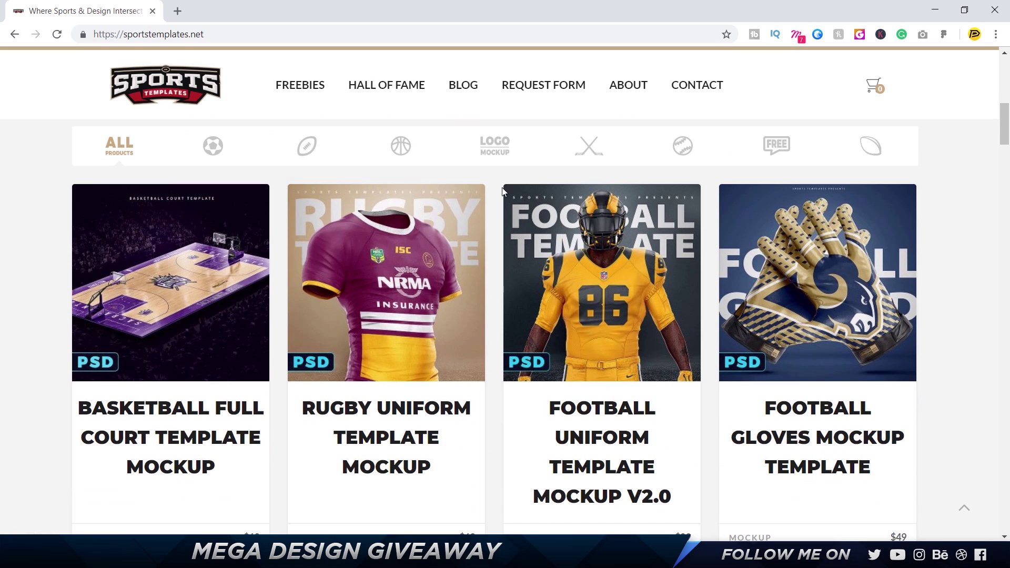
scroll(503, 191, down, 2)
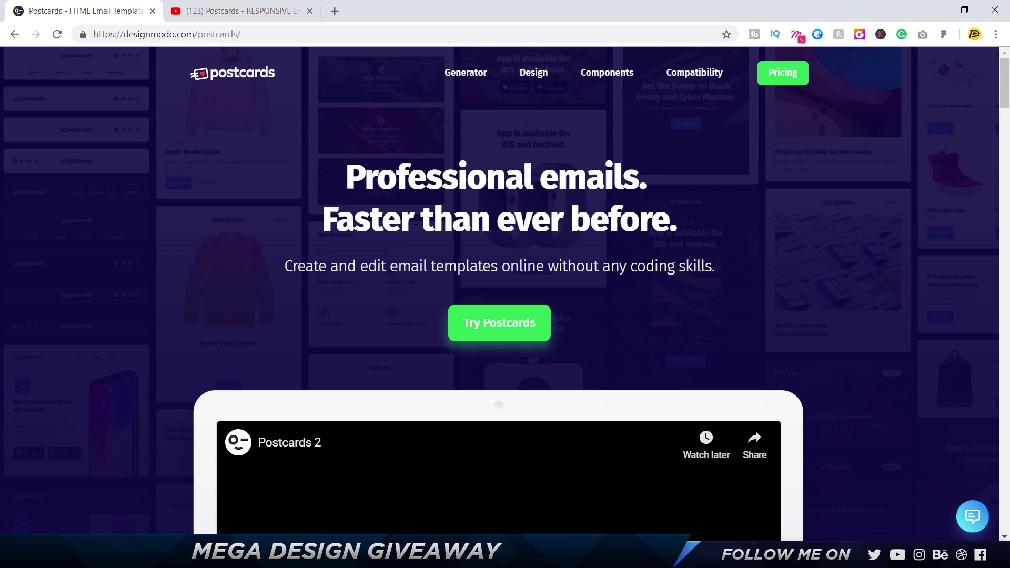
View the Postcards overview on YouTube, then switch back to the Postcards tab.
click(245, 11)
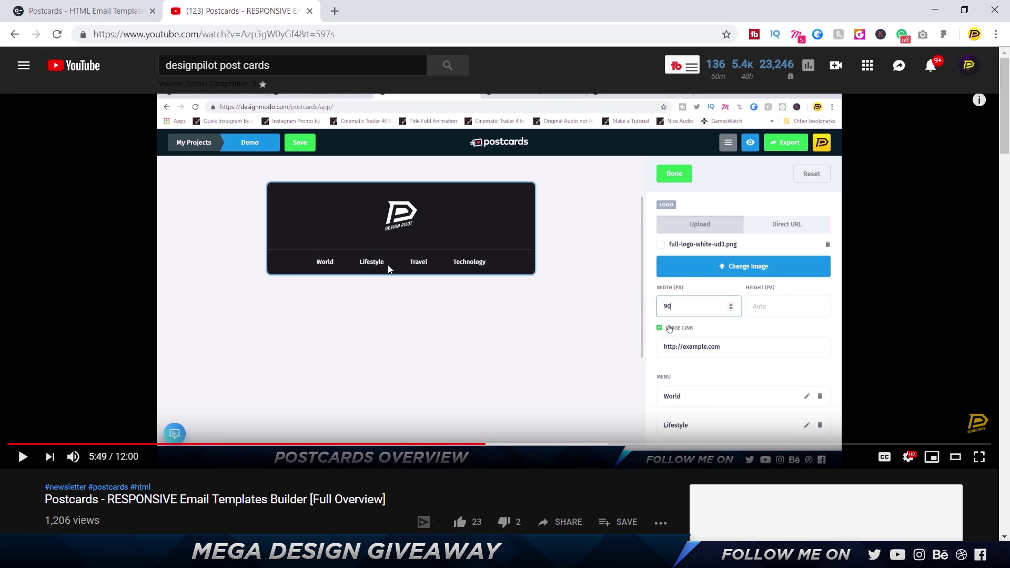
click(129, 11)
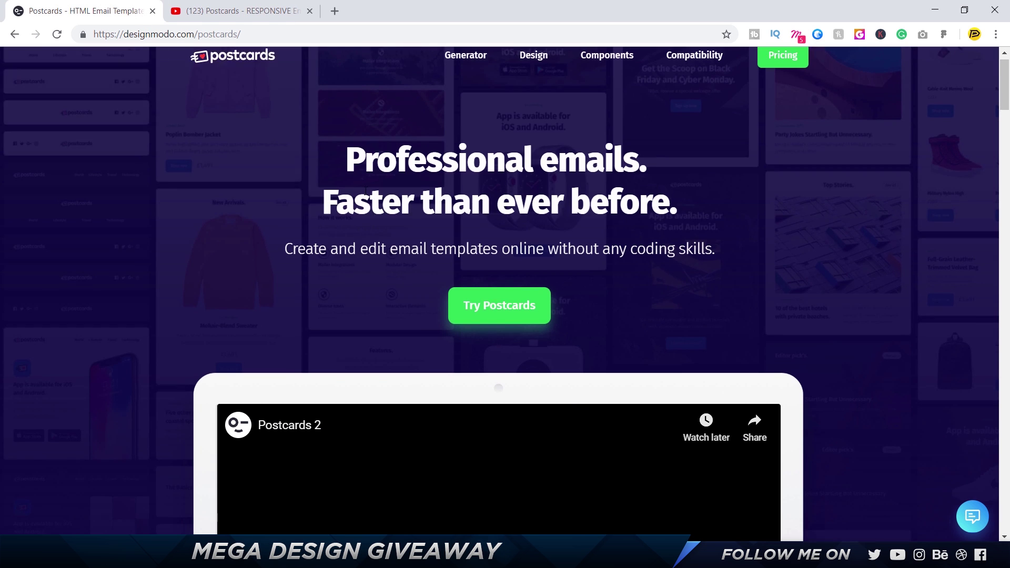
scroll(365, 191, down, 5)
scroll(365, 190, down, 5)
scroll(365, 191, down, 3)
scroll(365, 190, down, 5)
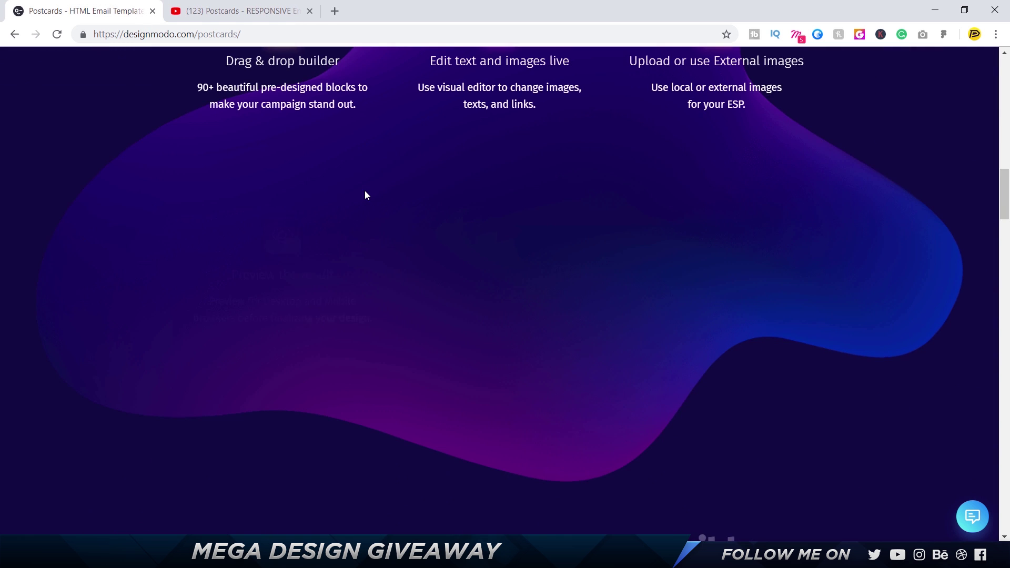
scroll(365, 190, down, 10)
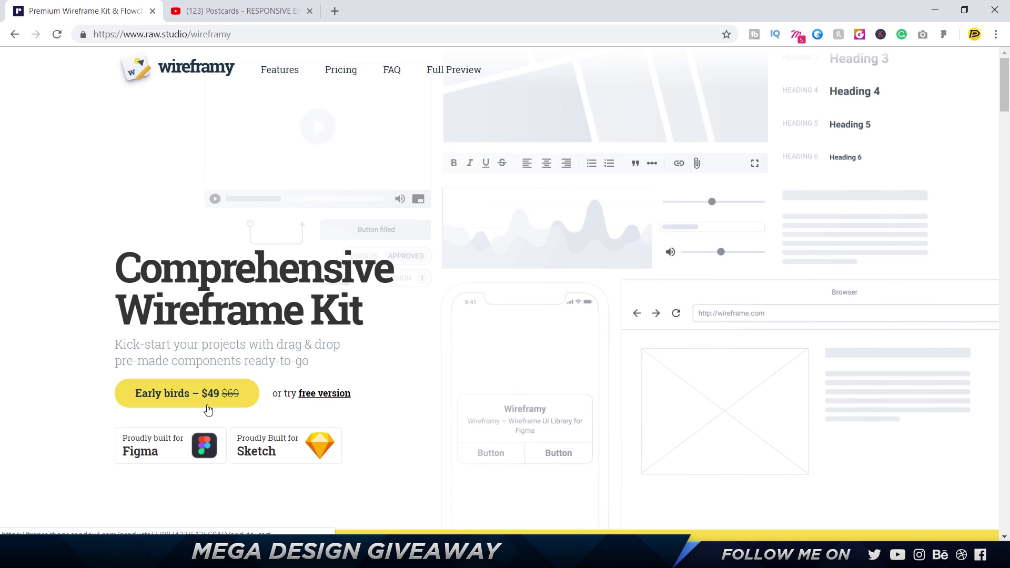
scroll(434, 322, down, 3)
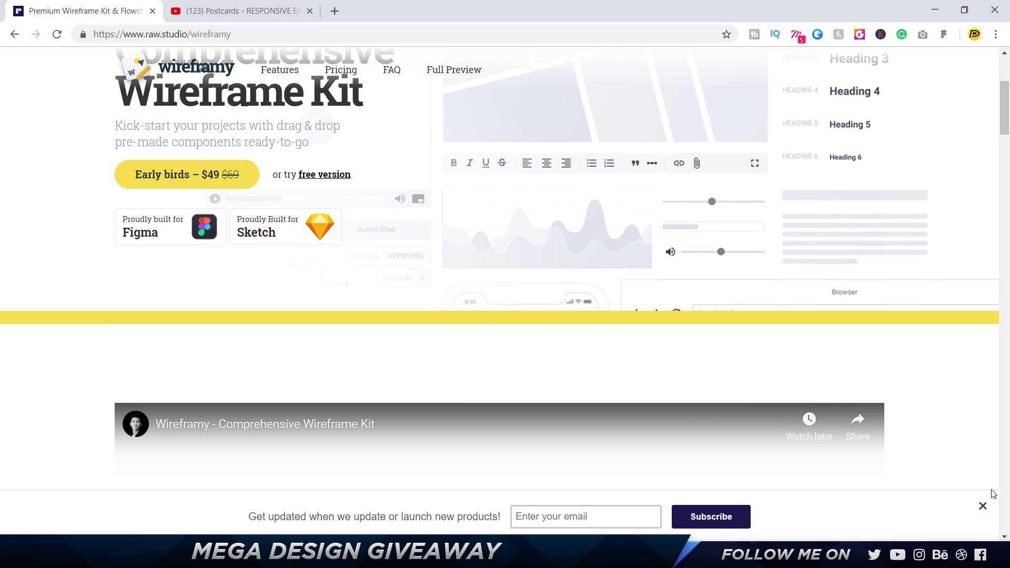
Dismiss the email subscription notice on the Wireframy page.
click(983, 506)
scroll(581, 227, down, 5)
scroll(238, 201, down, 5)
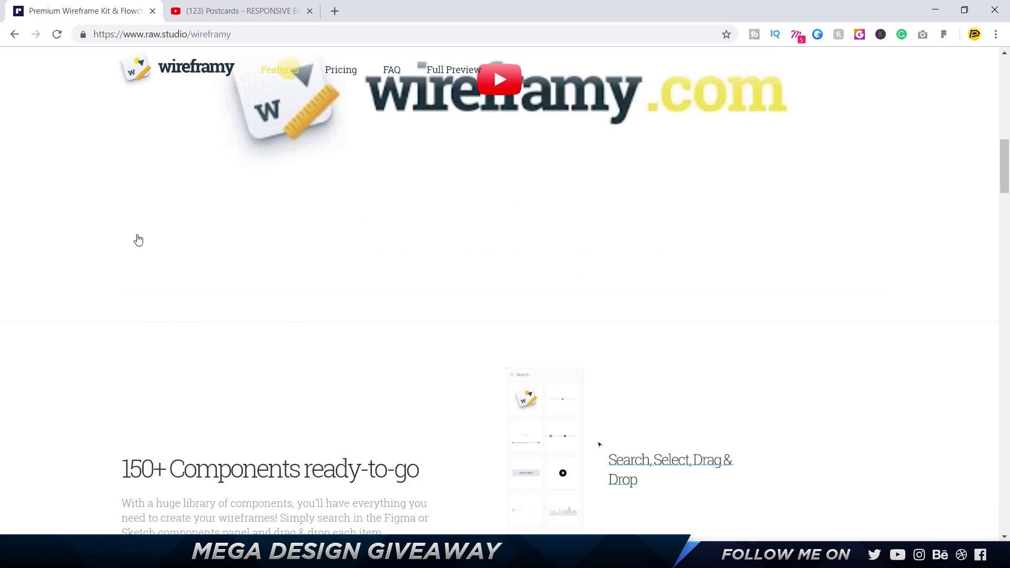
scroll(138, 237, down, 2)
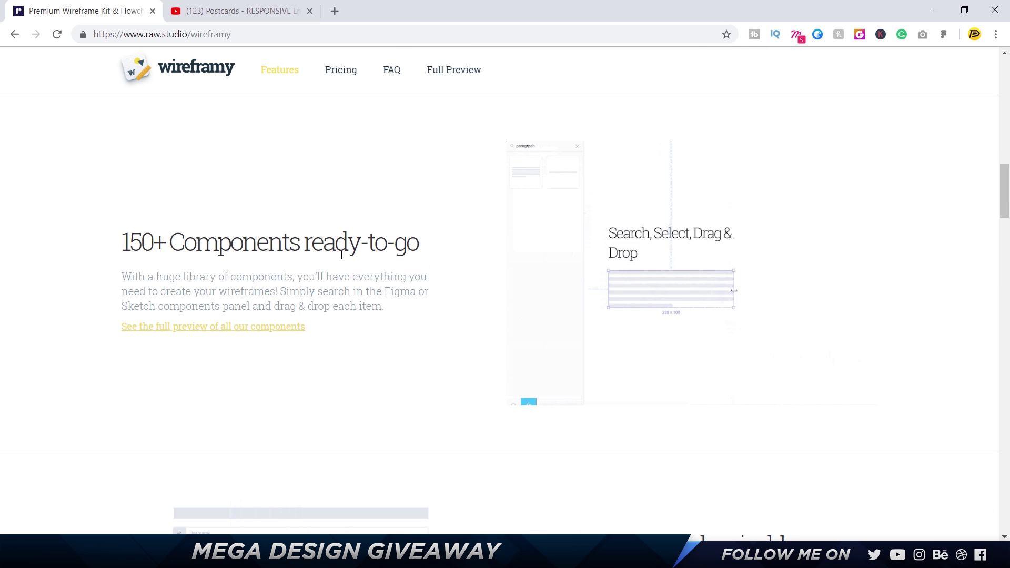
scroll(785, 259, down, 5)
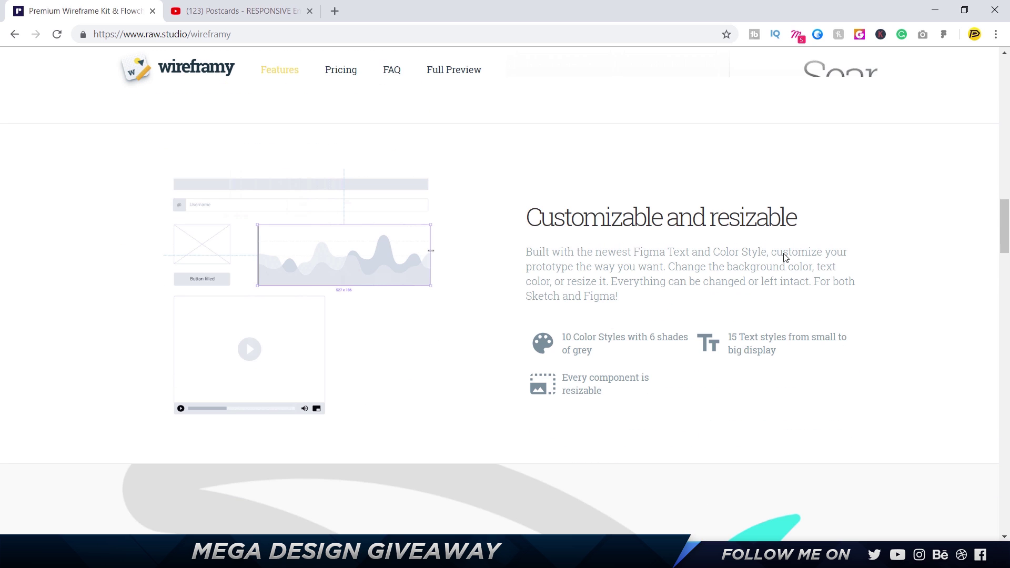
scroll(784, 253, down, 4)
scroll(785, 254, down, 2)
scroll(784, 254, down, 5)
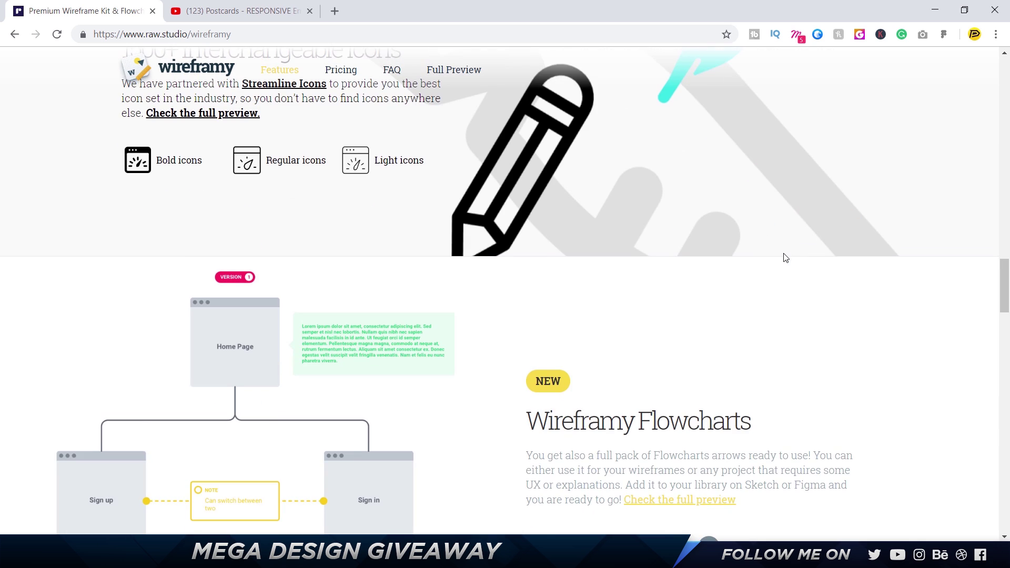
scroll(433, 330, down, 3)
scroll(433, 331, down, 1)
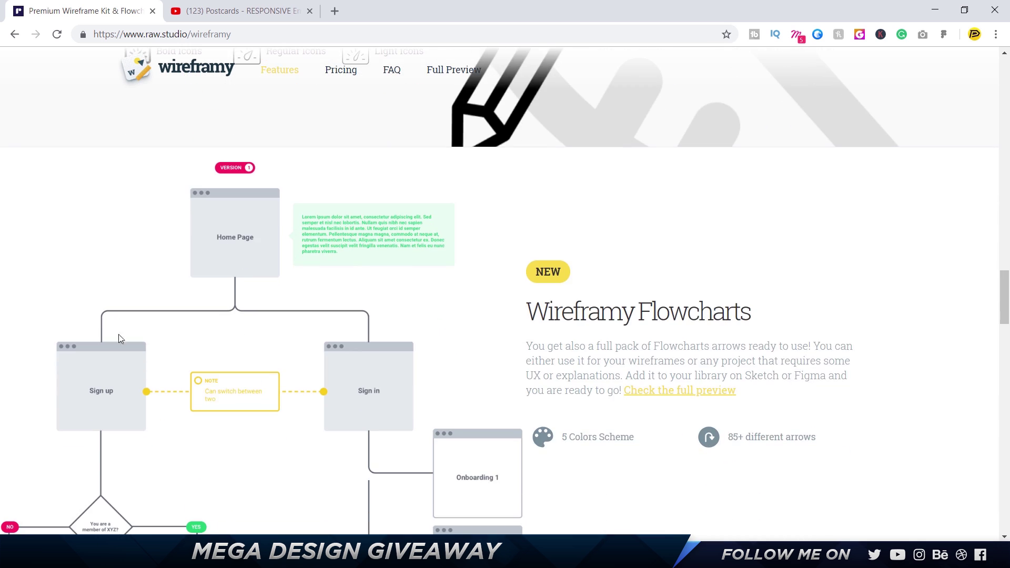
scroll(263, 334, down, 5)
scroll(263, 334, down, 2)
scroll(263, 333, down, 4)
scroll(263, 333, down, 5)
scroll(263, 333, down, 4)
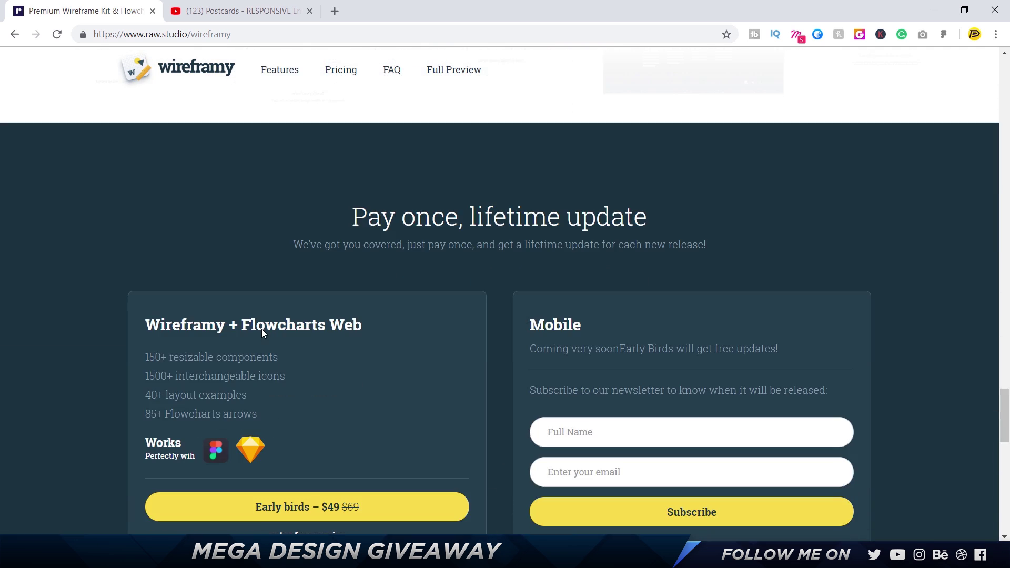
scroll(261, 330, down, 5)
scroll(261, 328, up, 2)
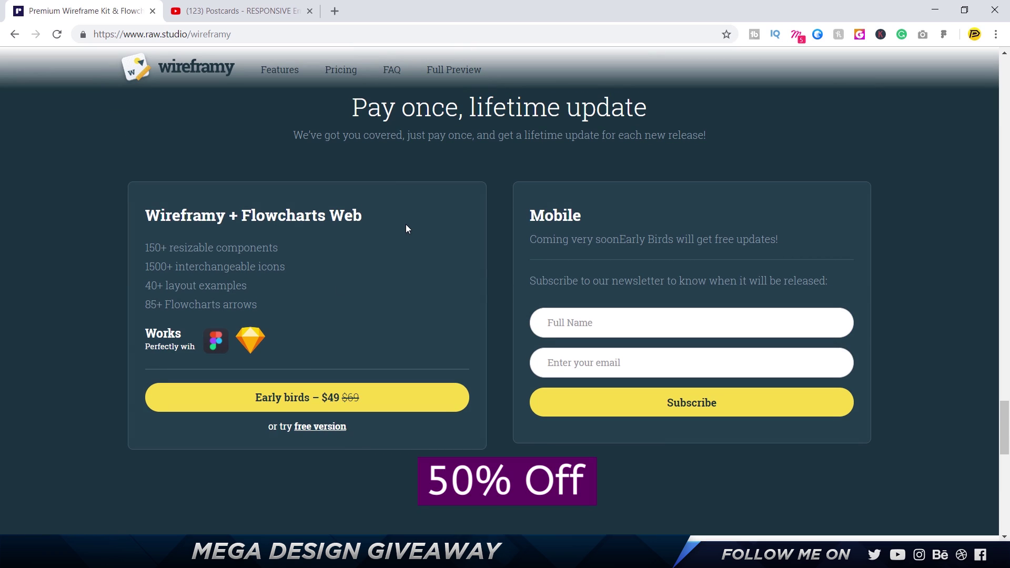
scroll(406, 225, up, 8)
scroll(406, 225, up, 5)
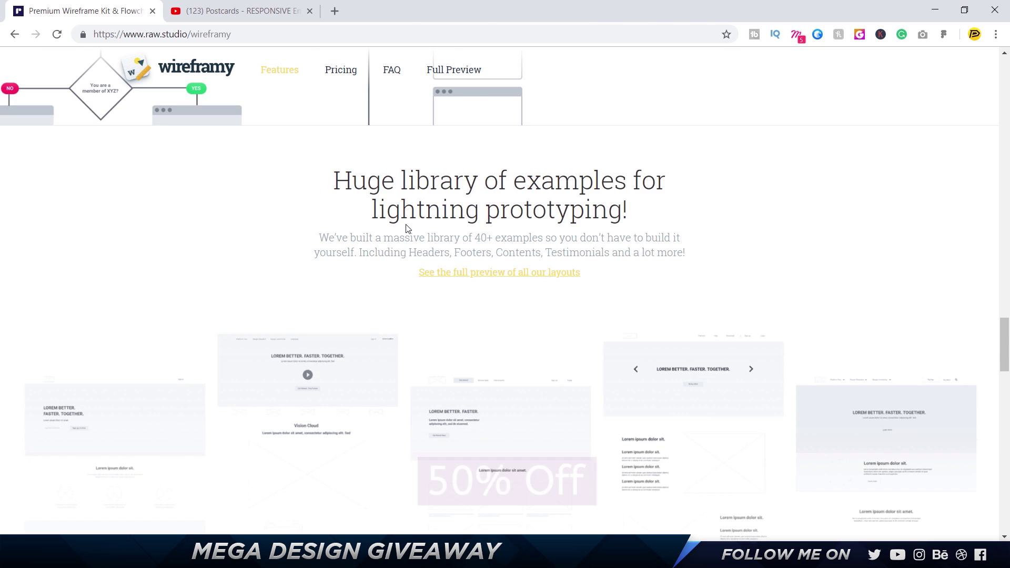
scroll(406, 225, up, 5)
scroll(406, 225, up, 5)
scroll(406, 230, up, 6)
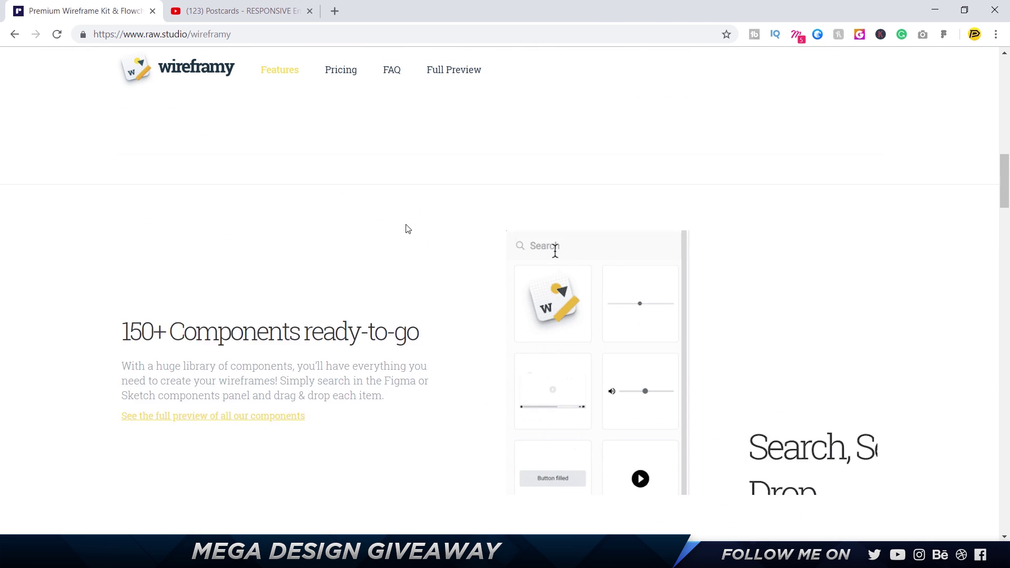
scroll(405, 229, up, 6)
scroll(406, 229, up, 5)
scroll(405, 229, up, 3)
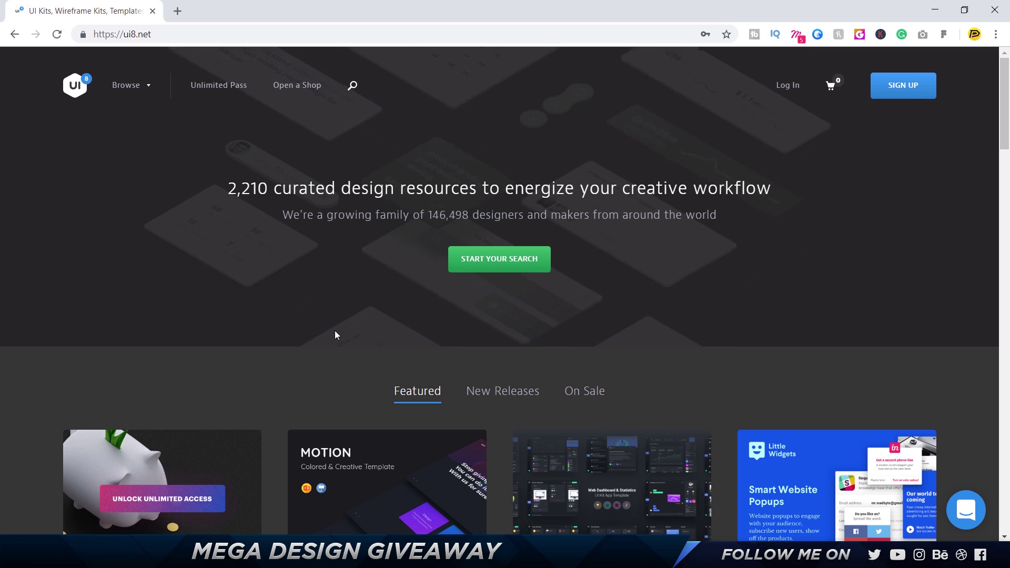
scroll(335, 331, down, 3)
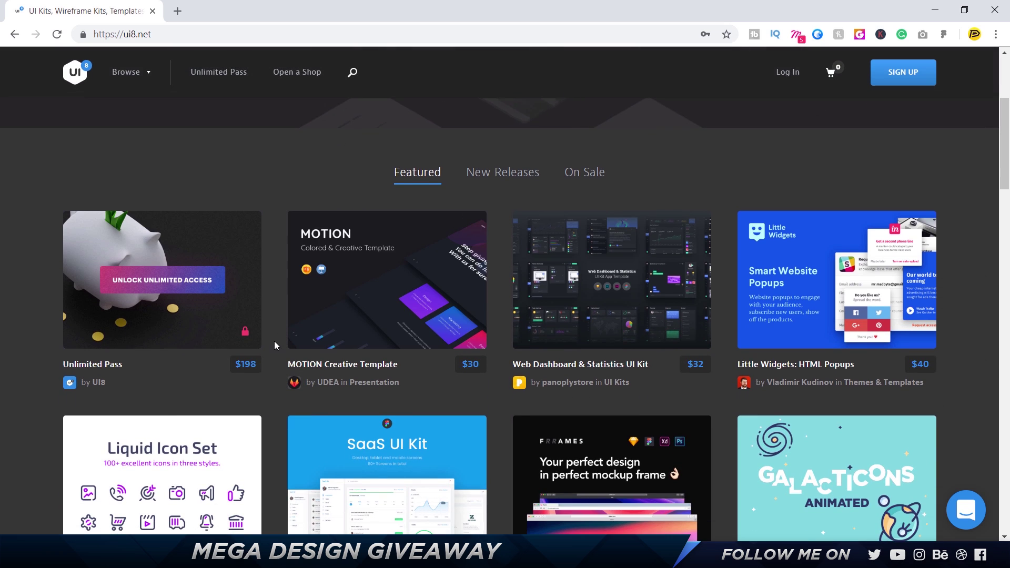
scroll(275, 341, down, 2)
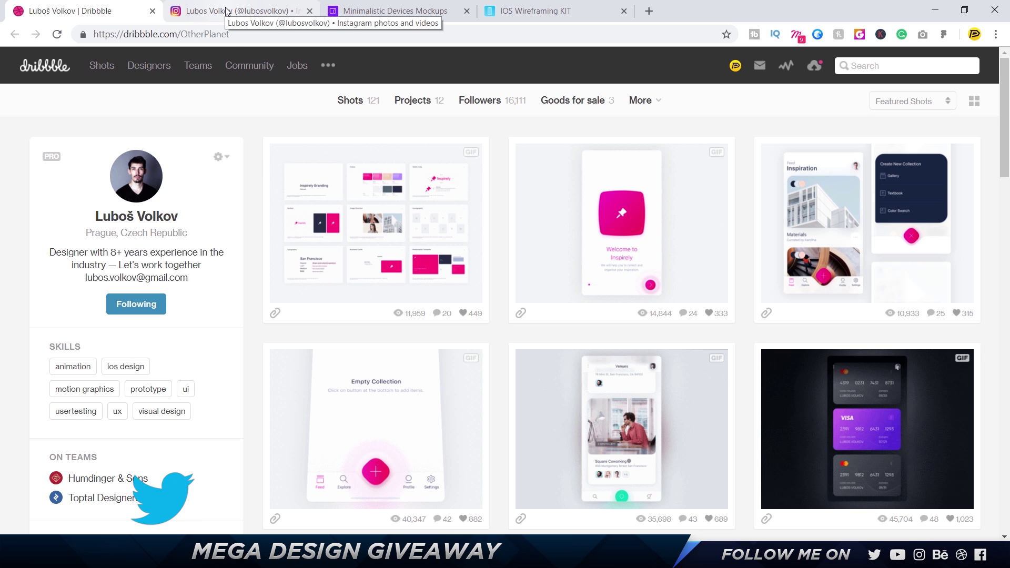
Browse Luboš Volkov's Instagram desk-setup mockup posts, then return to his Dribbble shots.
click(227, 11)
scroll(387, 223, down, 3)
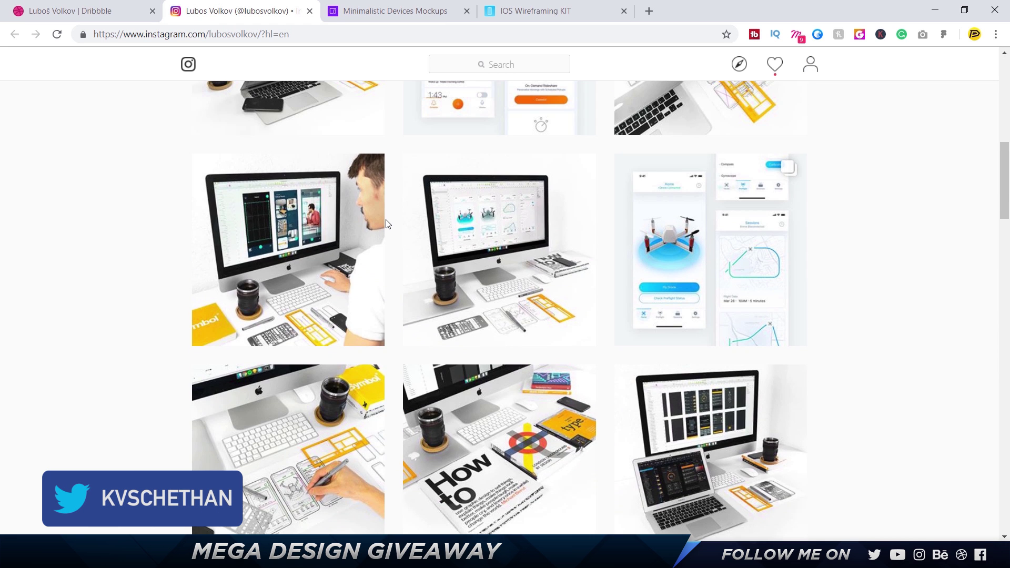
scroll(387, 223, up, 5)
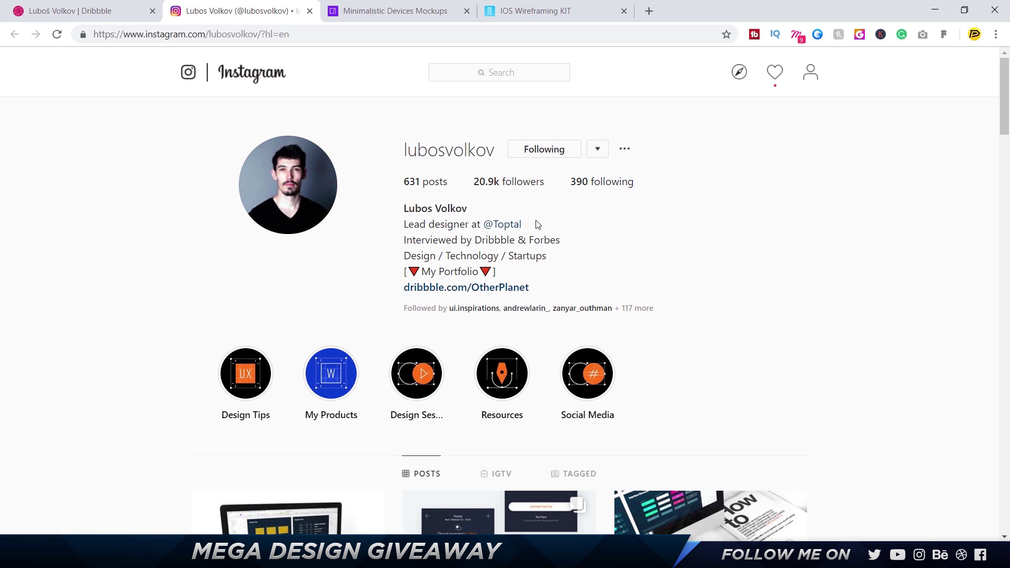
scroll(536, 223, down, 5)
scroll(841, 184, down, 3)
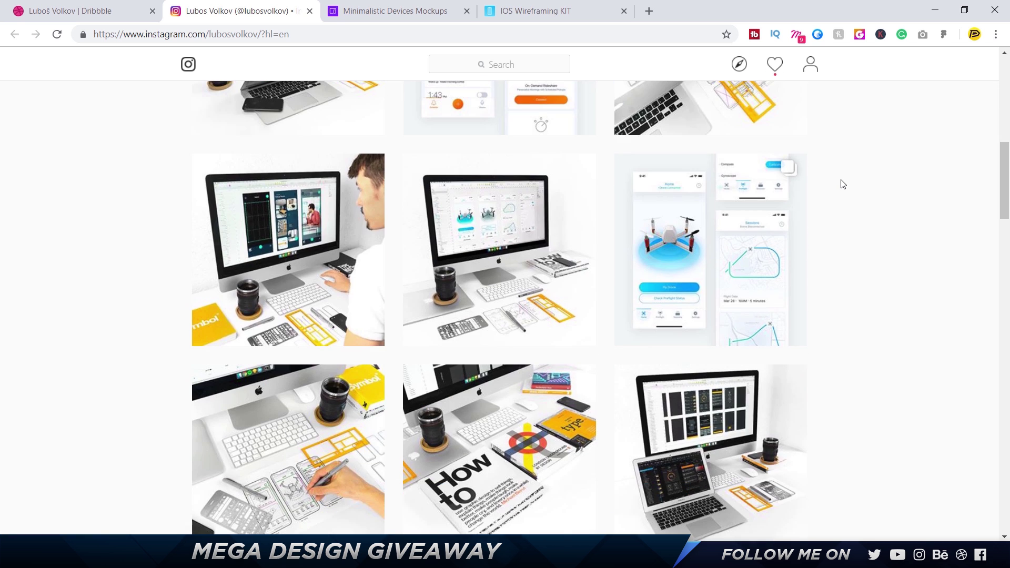
scroll(842, 184, down, 5)
scroll(841, 184, down, 5)
scroll(842, 183, down, 5)
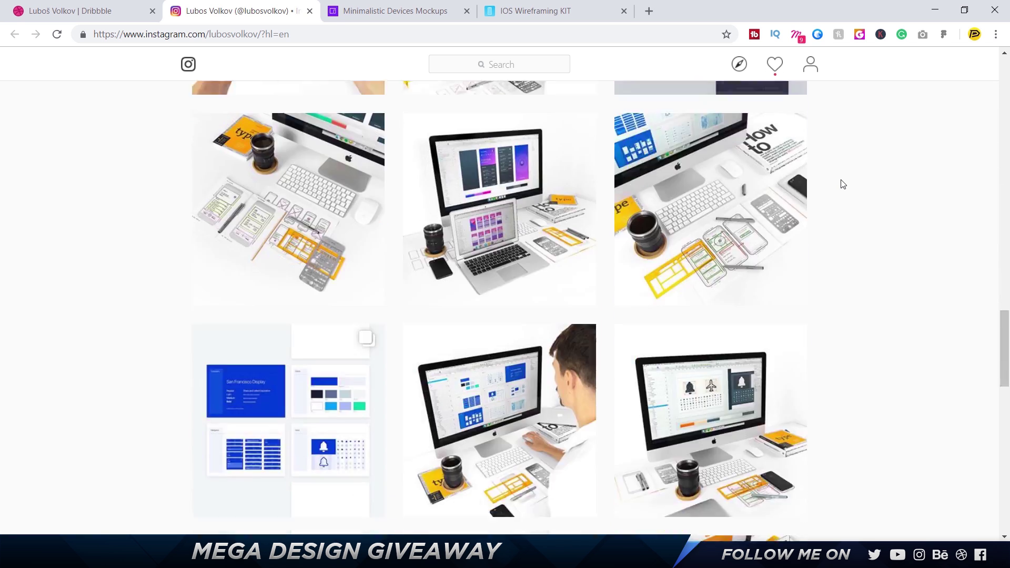
scroll(841, 184, down, 4)
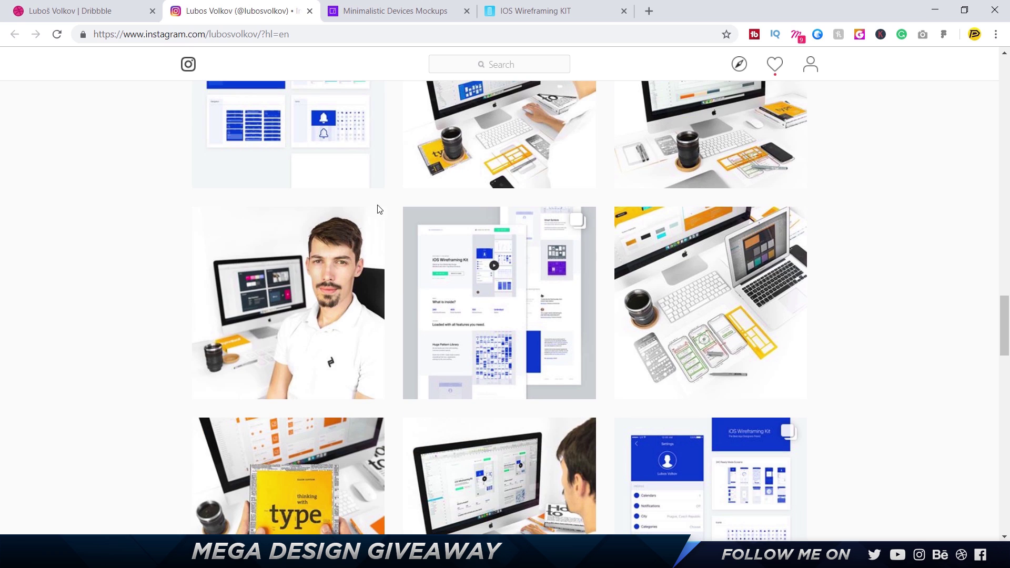
scroll(836, 195, down, 4)
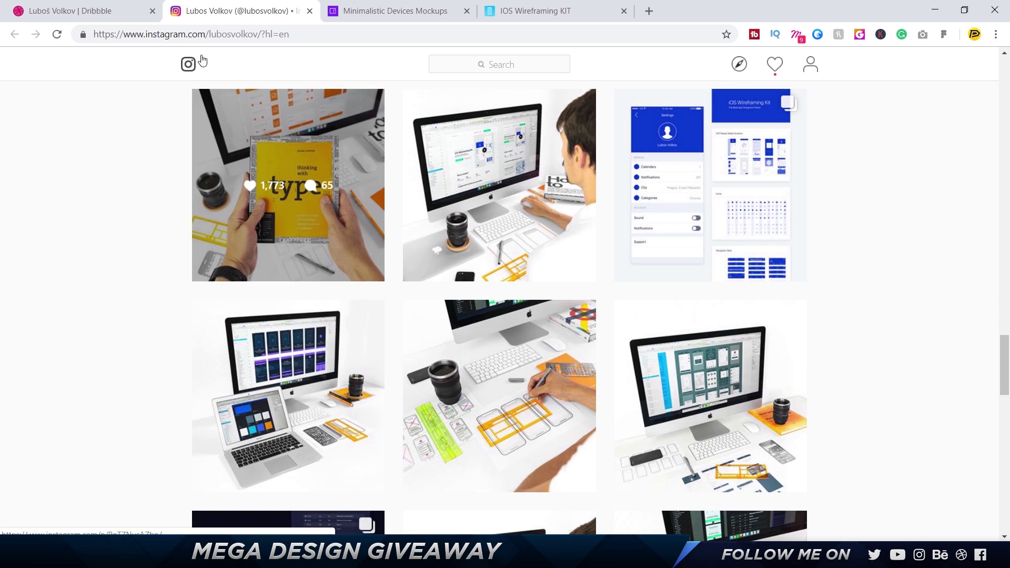
click(95, 10)
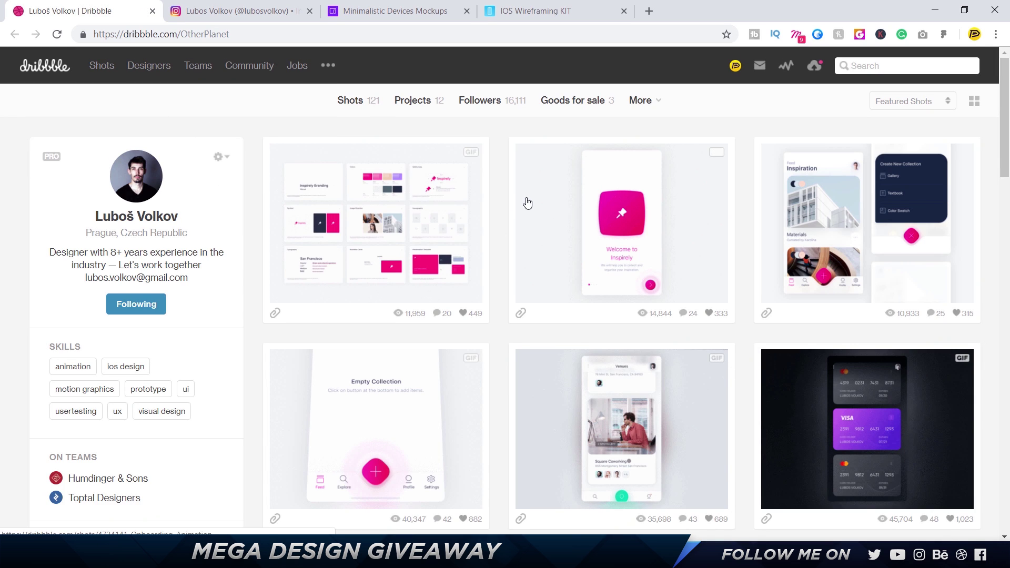
scroll(515, 204, down, 10)
scroll(514, 204, down, 5)
scroll(527, 202, down, 5)
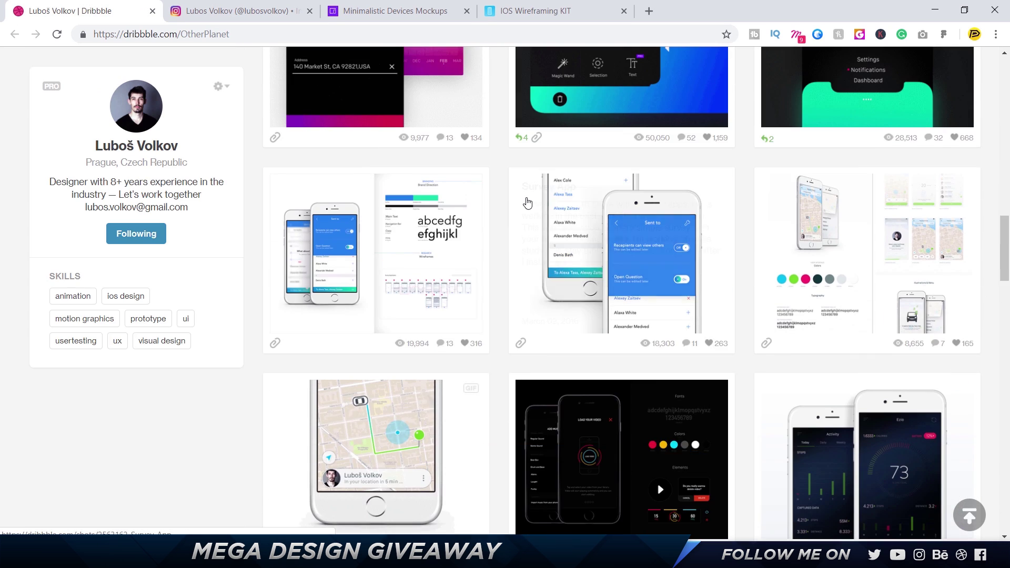
scroll(527, 203, down, 5)
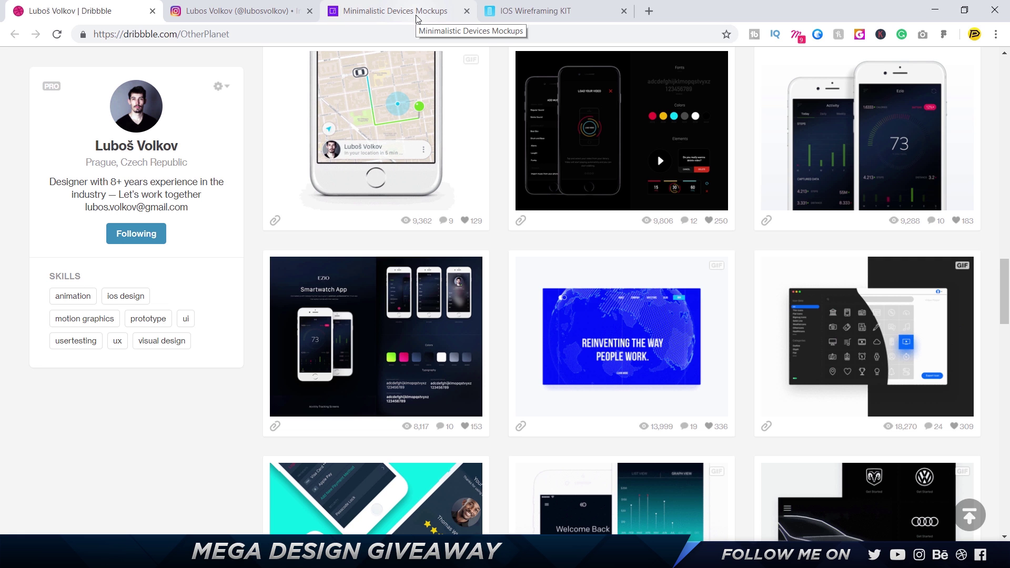
Read Luboš Volkov's Minimalistic Devices Mockups page down to its footer.
click(395, 10)
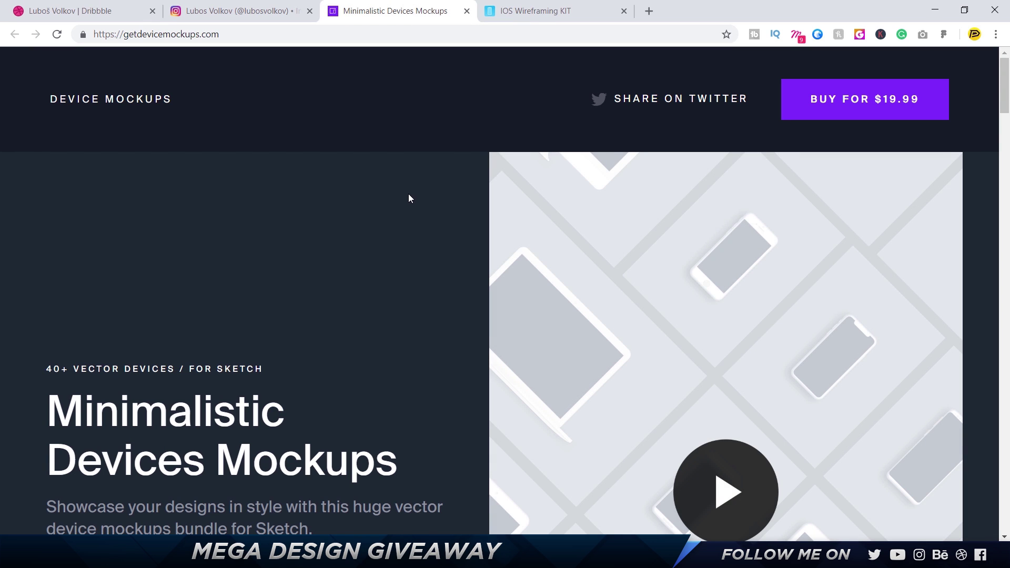
scroll(408, 193, down, 1)
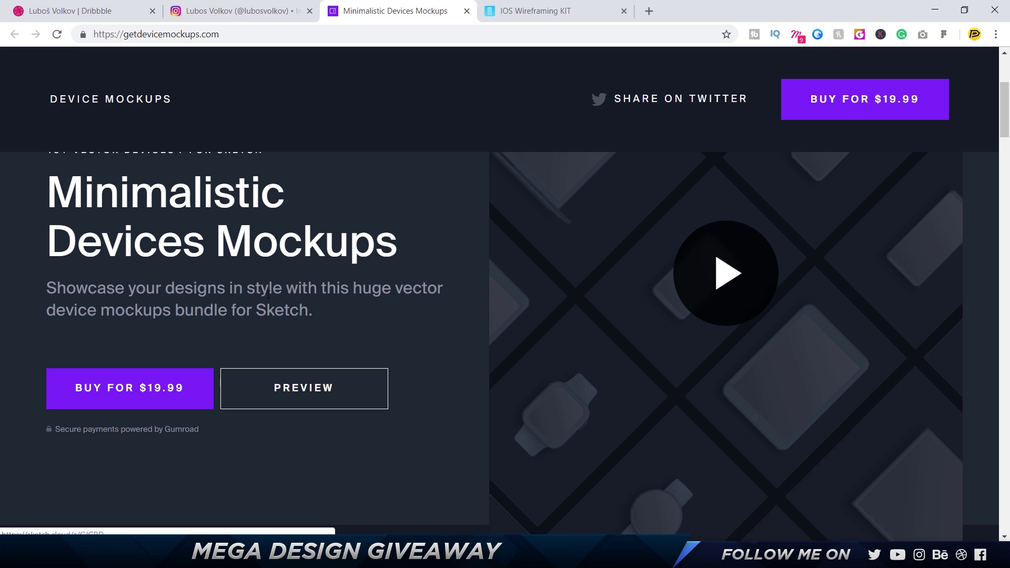
scroll(253, 314, down, 5)
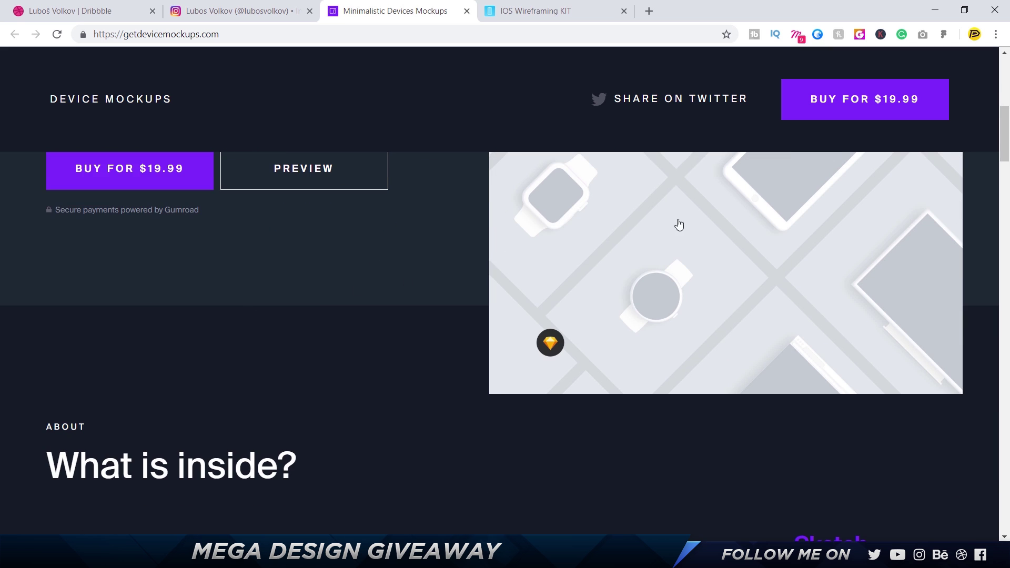
scroll(694, 221, up, 5)
scroll(755, 238, down, 1)
scroll(755, 236, down, 5)
scroll(755, 237, down, 5)
Read the iOS Wireframing Kit features past Smart Symbols to Full Flexibility.
click(536, 11)
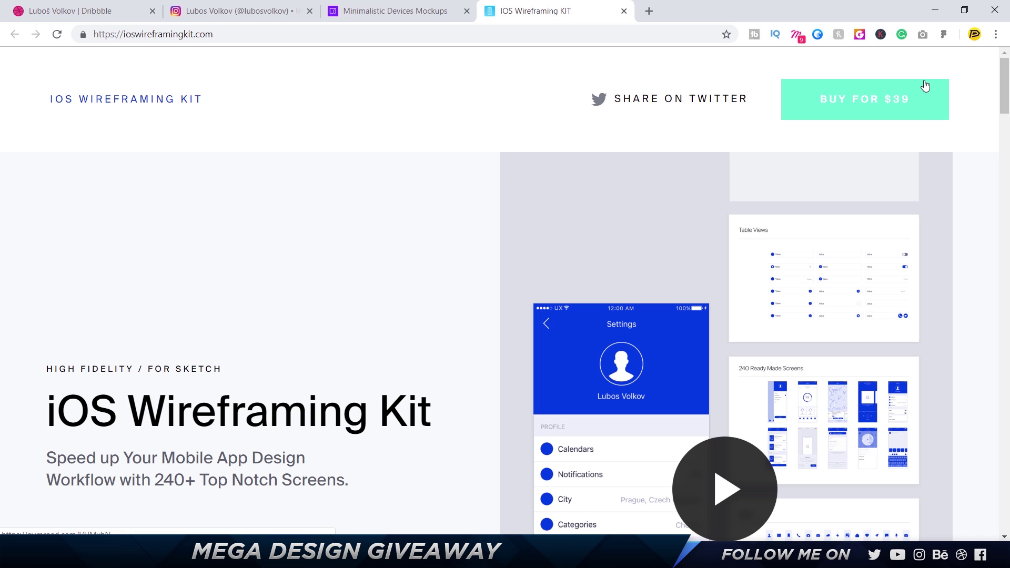
scroll(601, 190, down, 3)
scroll(600, 190, down, 3)
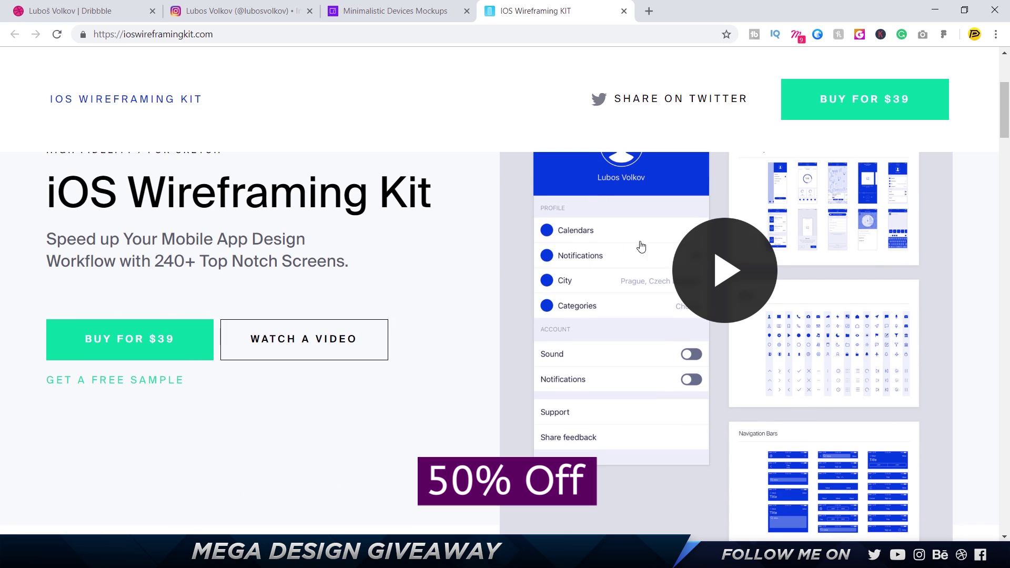
scroll(433, 212, down, 3)
scroll(433, 211, down, 4)
scroll(433, 212, down, 3)
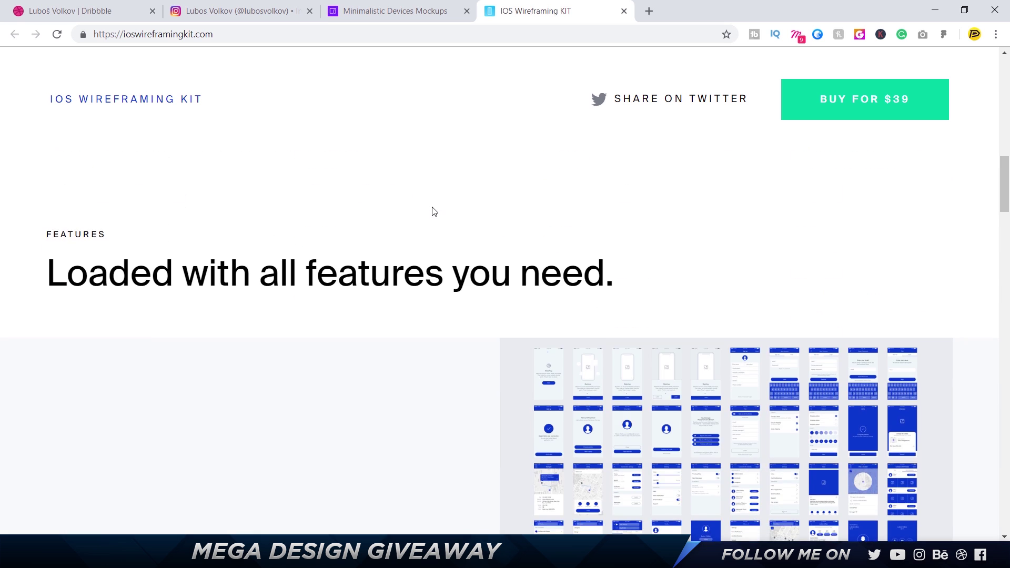
scroll(432, 212, down, 4)
scroll(432, 212, down, 3)
scroll(432, 212, down, 4)
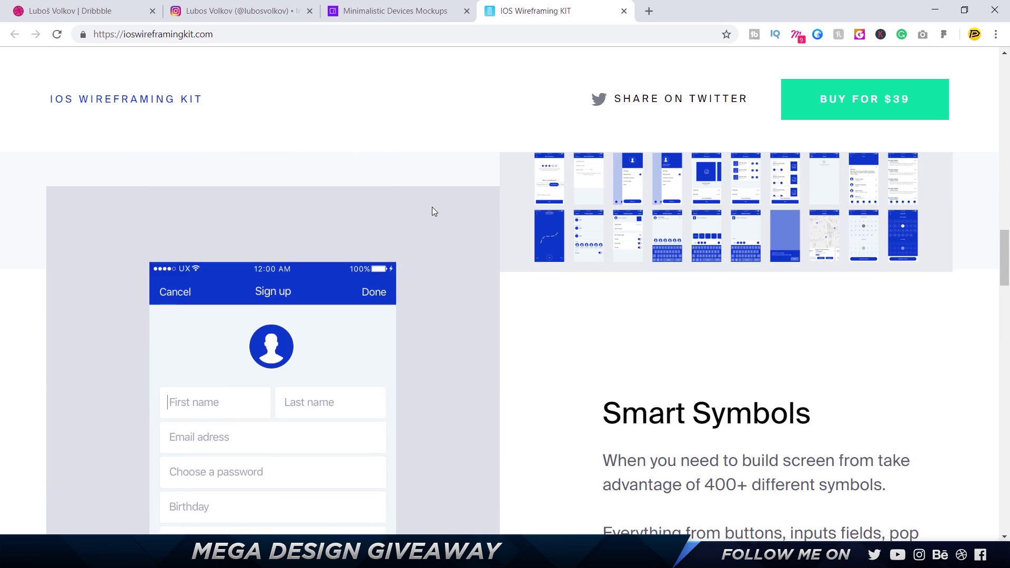
scroll(432, 212, down, 2)
scroll(431, 211, down, 2)
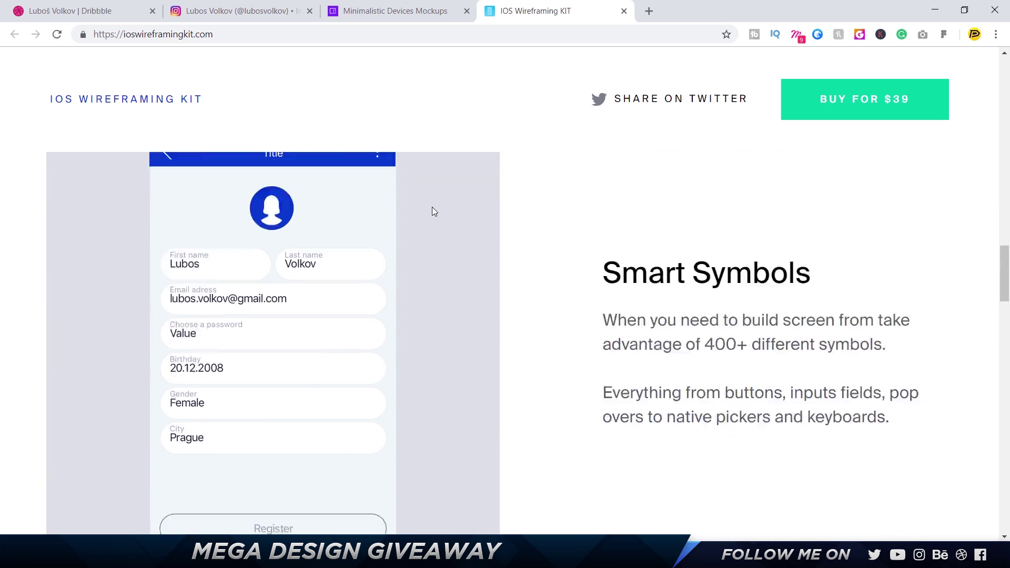
scroll(432, 211, down, 2)
scroll(534, 223, down, 4)
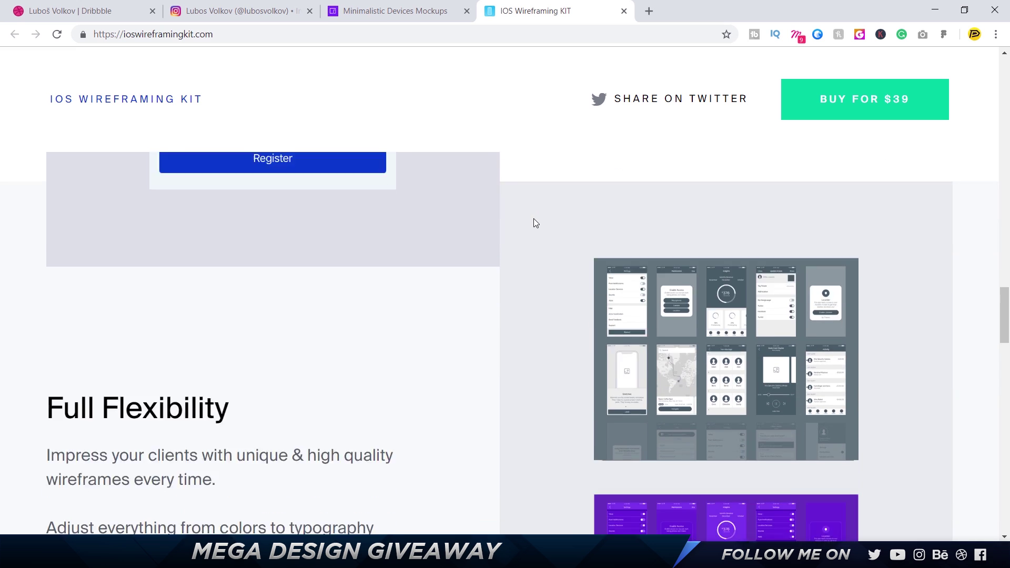